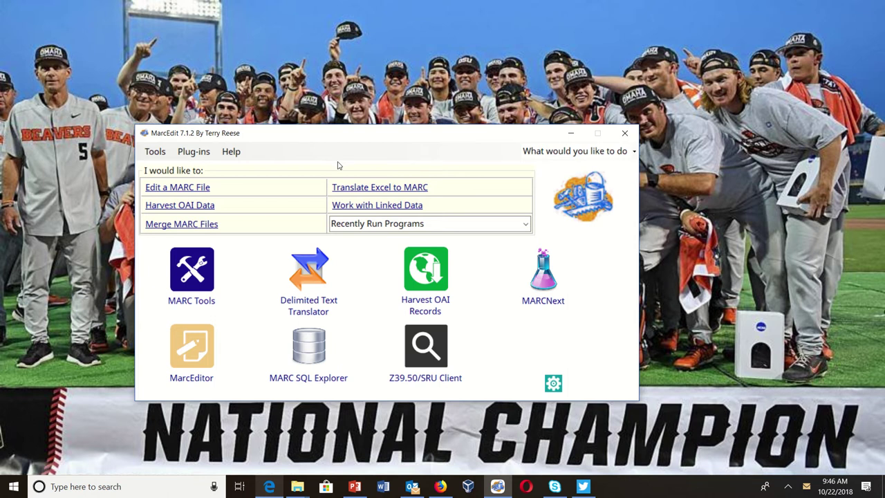
- Look at the Watcher Test commands for starting and ending the watcher
{"action": "left_click", "coordinate": [244, 154]}
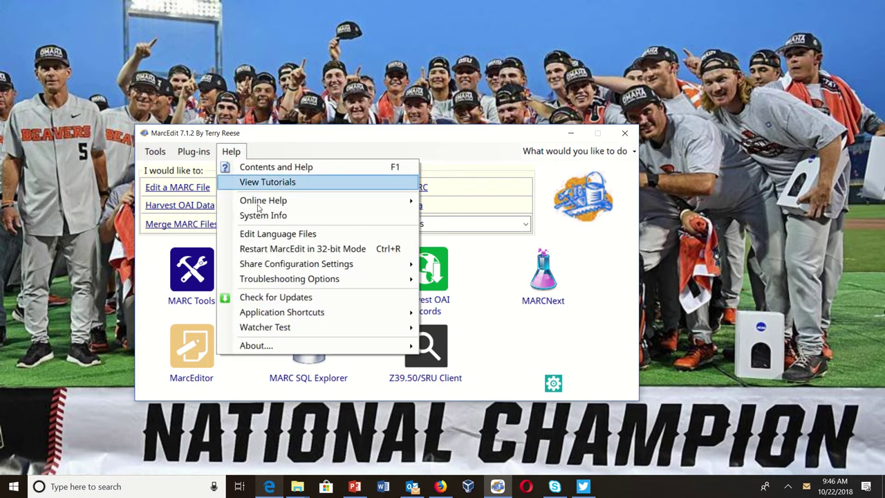
{"action": "mouse_move", "coordinate": [328, 325]}
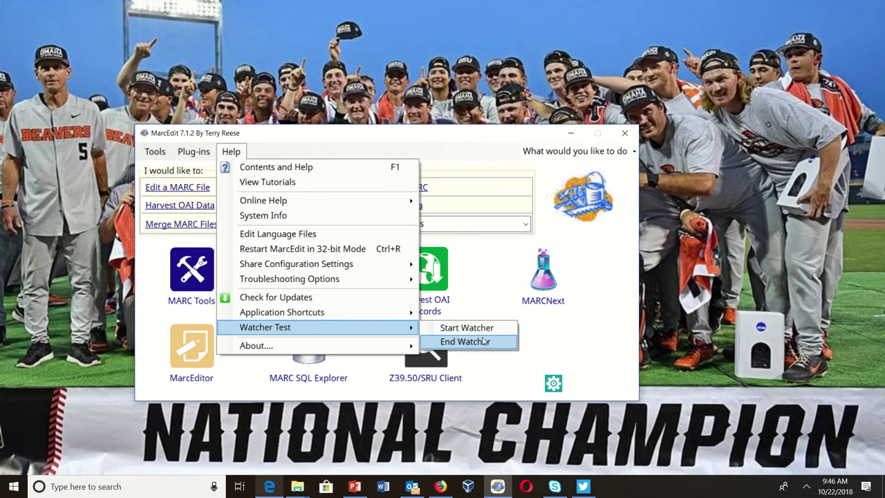
{"action": "left_click", "coordinate": [494, 138]}
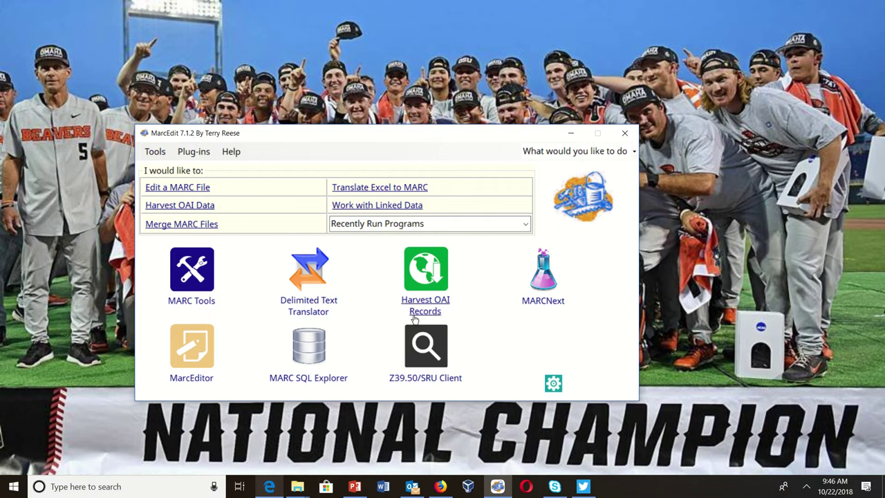
- Open the watcher configuration in the preferences and enable the Watch Folder Service with Schedule Processing
{"action": "left_click", "coordinate": [553, 384]}
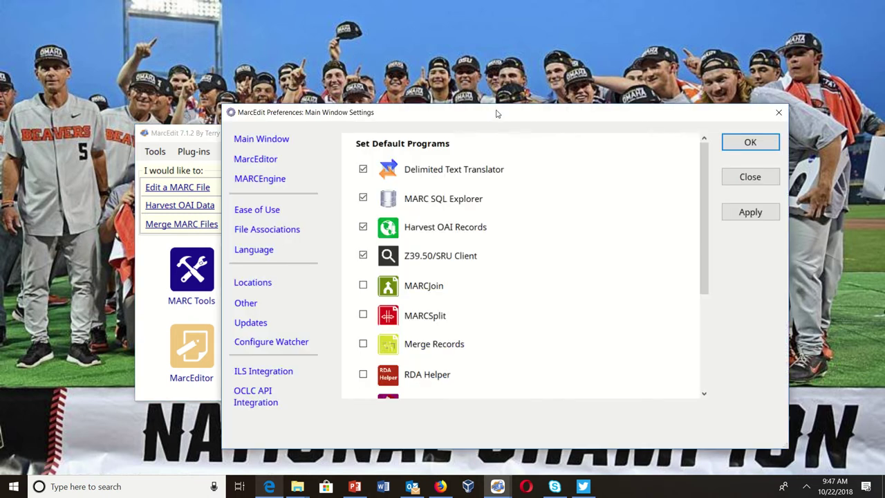
{"action": "left_click_drag", "start_coordinate": [496, 112], "coordinate": [413, 62]}
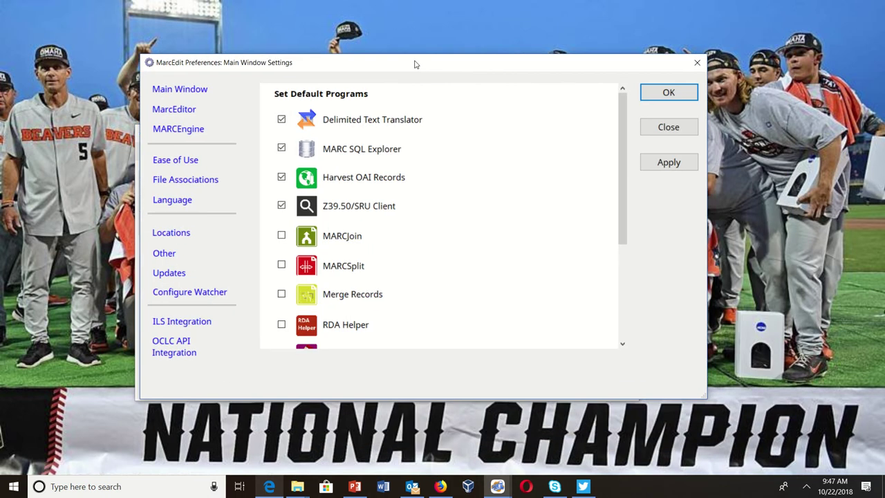
{"action": "left_click", "coordinate": [216, 293]}
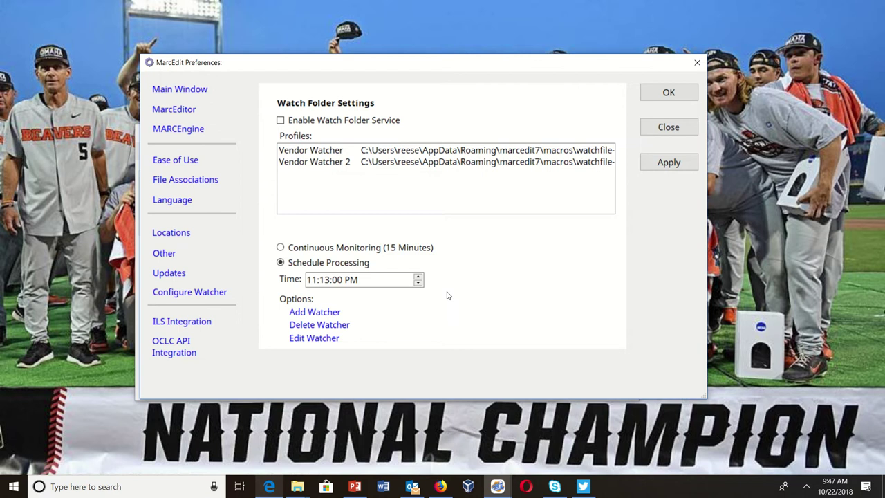
{"action": "left_click", "coordinate": [305, 122]}
{"action": "left_click", "coordinate": [297, 248]}
{"action": "left_click", "coordinate": [310, 266]}
- Open the first Vendor Watcher profile for editing and examine its watcher name and watched folder
{"action": "left_click", "coordinate": [356, 153]}
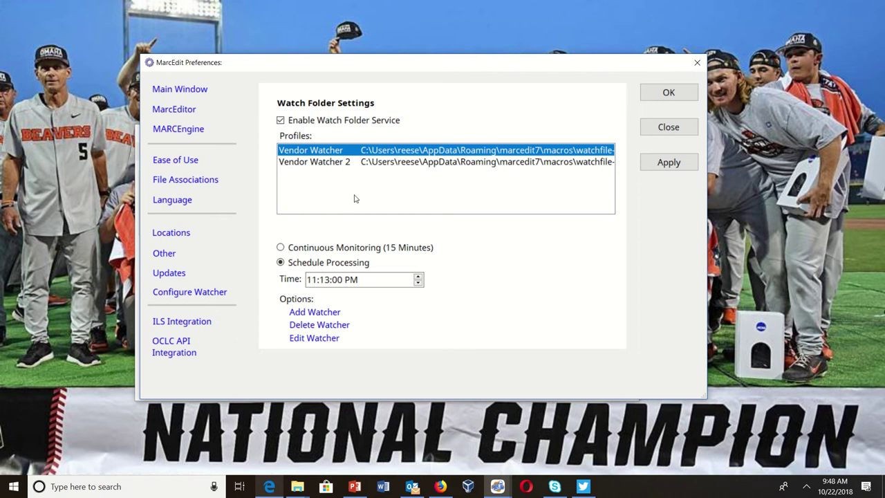
{"action": "left_click", "coordinate": [320, 338]}
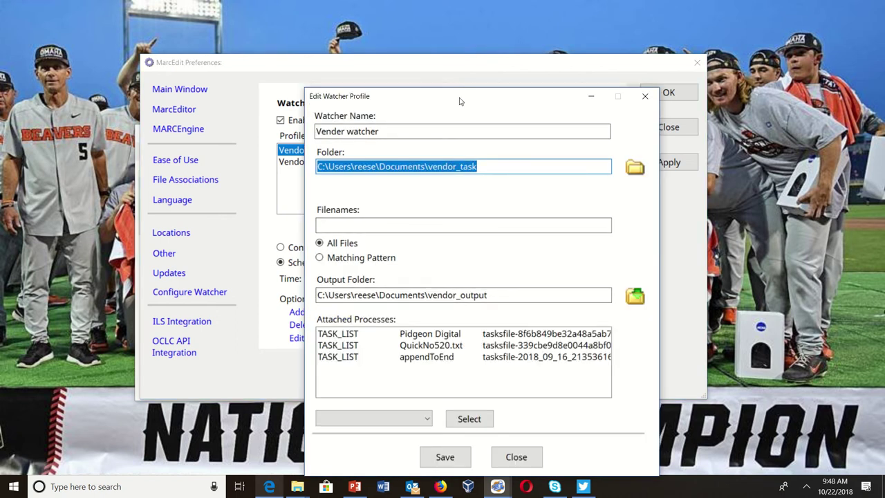
{"action": "left_click_drag", "start_coordinate": [459, 102], "coordinate": [387, 35]}
{"action": "left_click", "coordinate": [346, 74]}
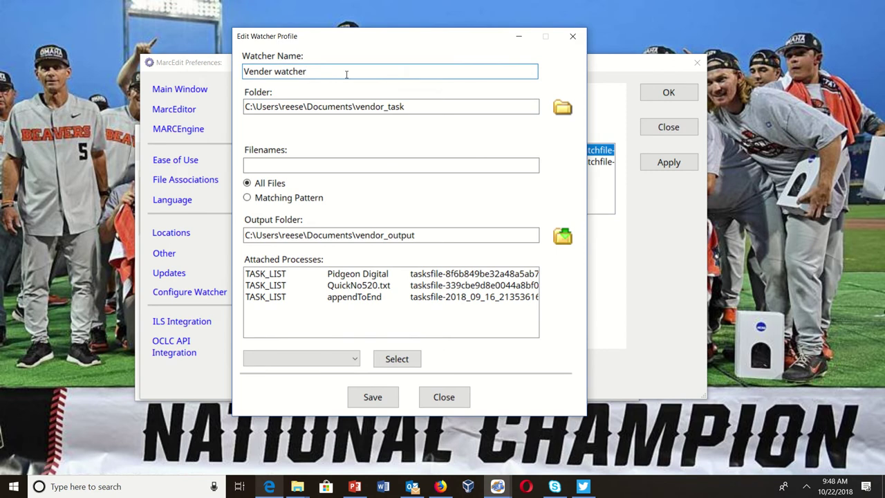
{"action": "left_click", "coordinate": [422, 108]}
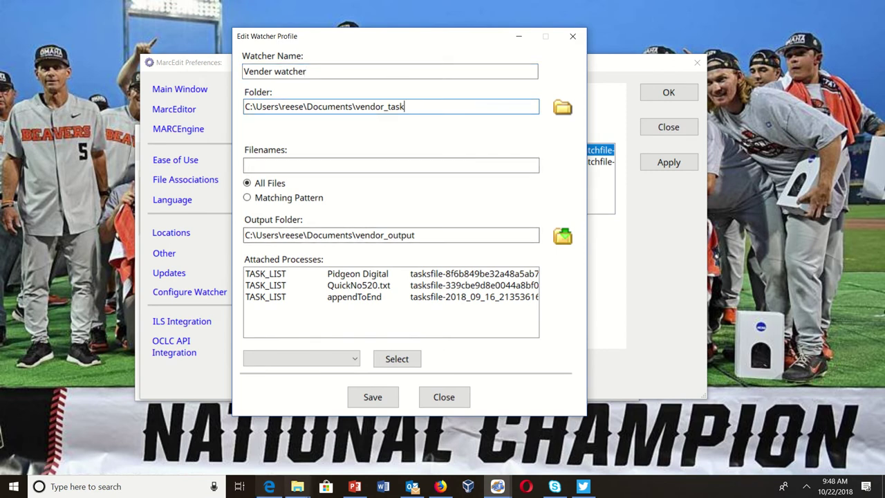
- Inspect the contents of the vendor_task and vendor_task2 folders under Documents in File Explorer, and return to the watcher profile
{"action": "left_click", "coordinate": [302, 489]}
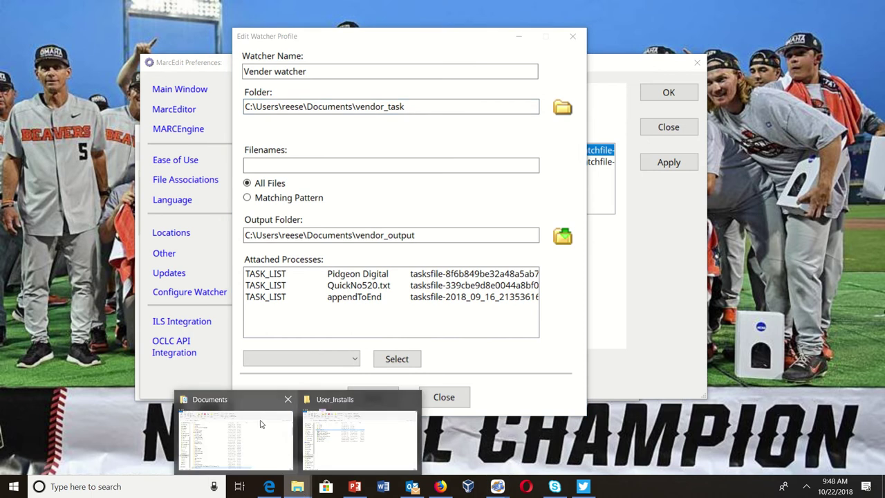
{"action": "left_click", "coordinate": [261, 413]}
{"action": "scroll", "coordinate": [260, 411], "scroll_direction": "down", "scroll_amount": 5}
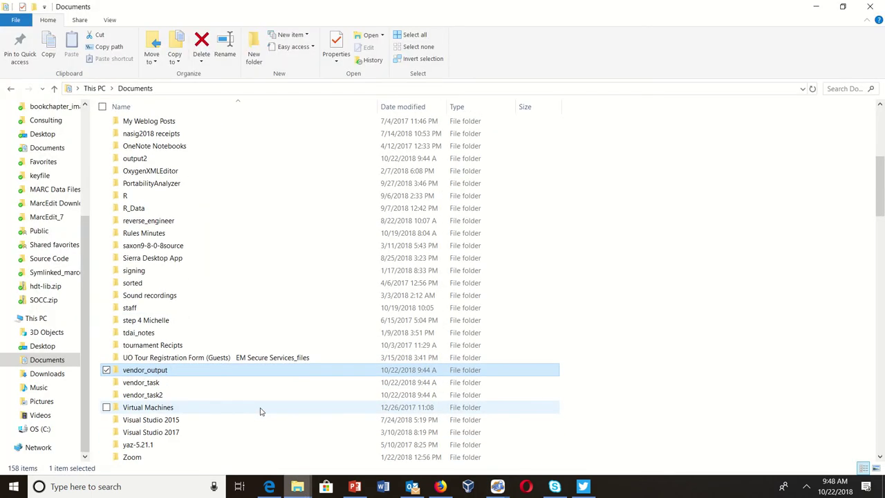
{"action": "double_click", "coordinate": [172, 302]}
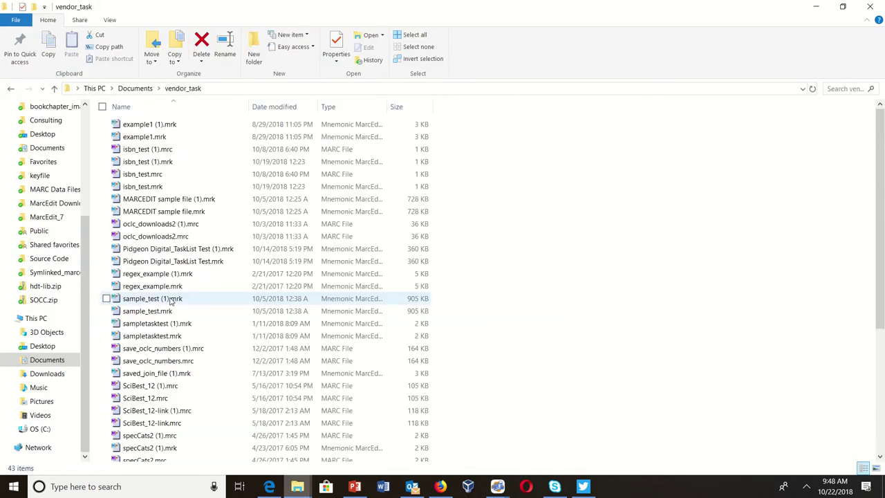
{"action": "left_click", "coordinate": [146, 88]}
{"action": "scroll", "coordinate": [194, 324], "scroll_direction": "down", "scroll_amount": 2}
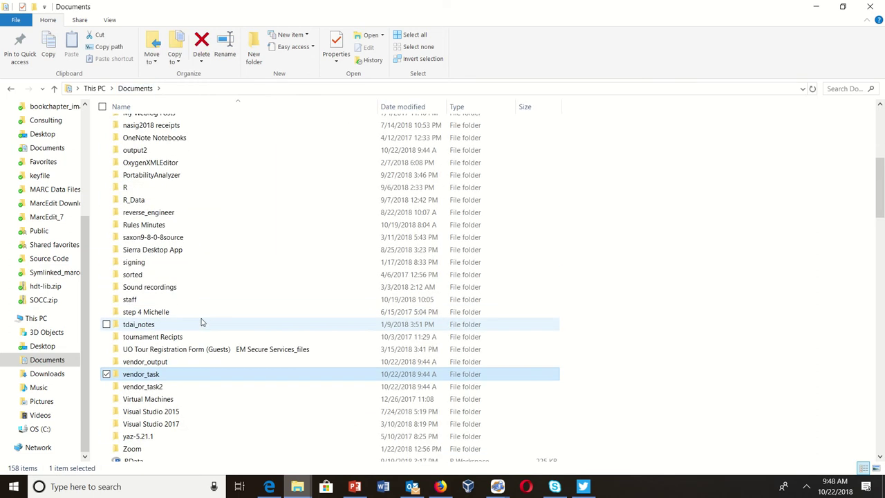
{"action": "double_click", "coordinate": [160, 394]}
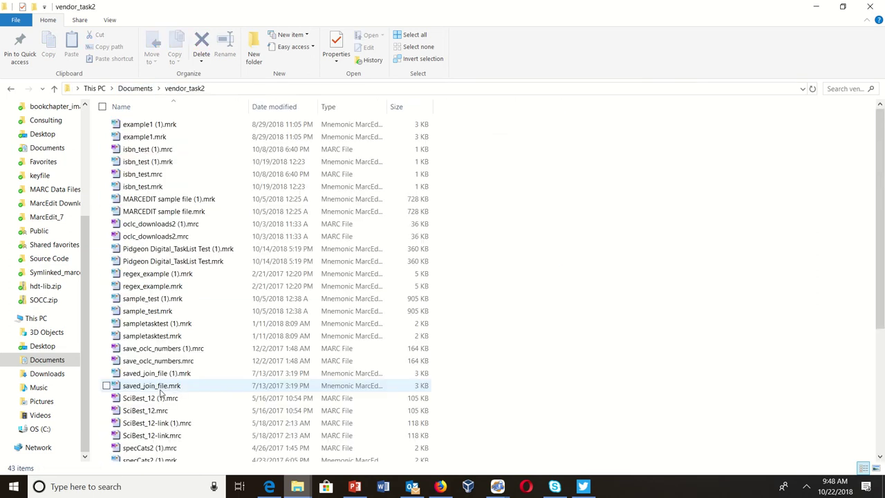
{"action": "left_click", "coordinate": [143, 88]}
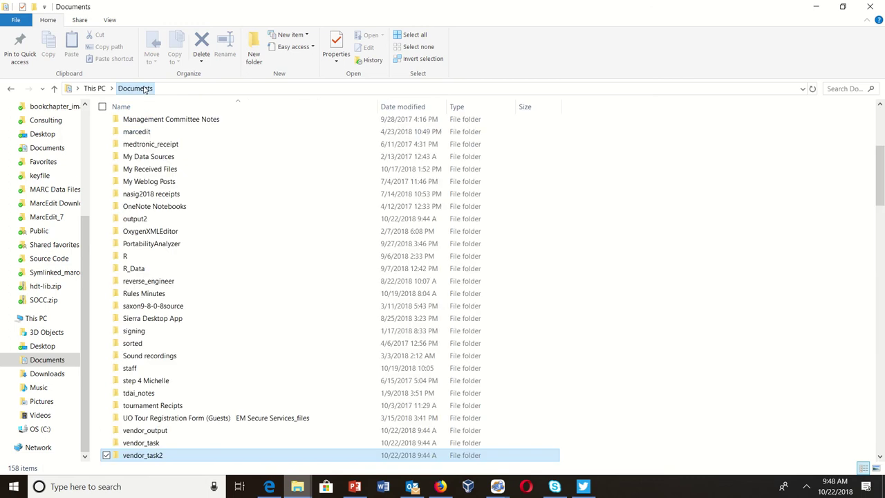
{"action": "left_click", "coordinate": [816, 6]}
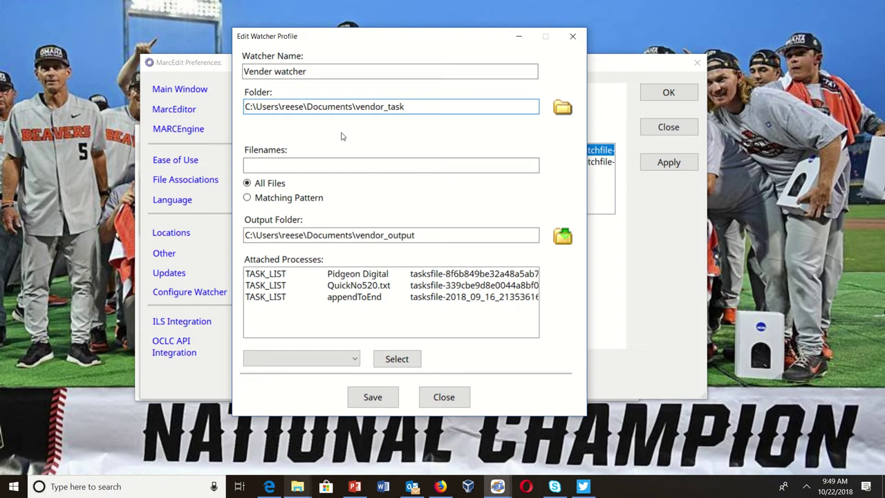
- Examine the profile's filename filter, output folder and Task process option, and close the profile without saving
{"action": "left_click", "coordinate": [322, 163]}
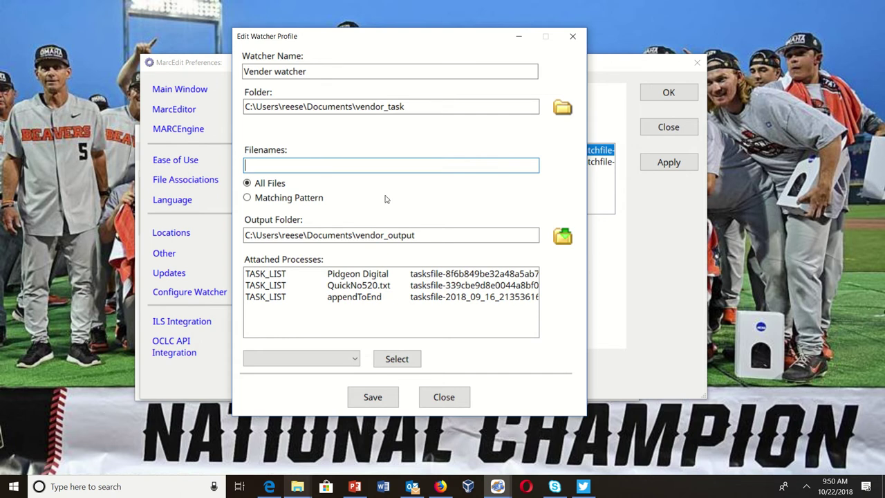
{"action": "left_click", "coordinate": [436, 236]}
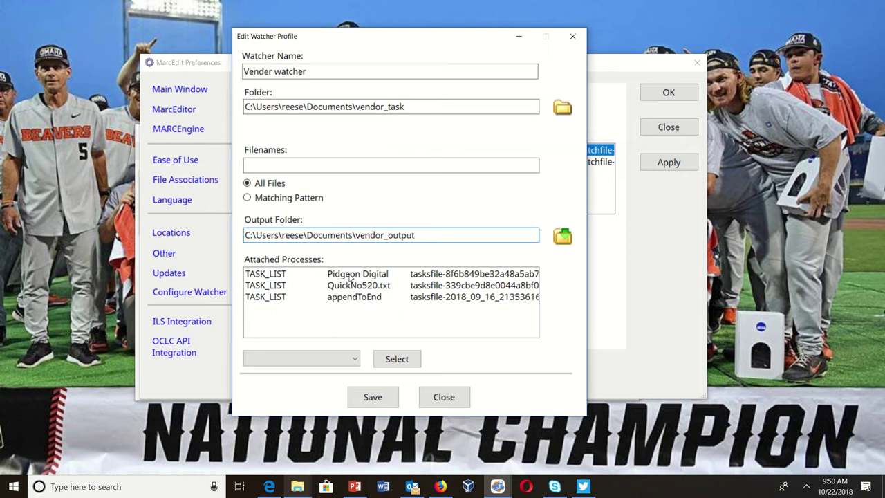
{"action": "left_click", "coordinate": [354, 360]}
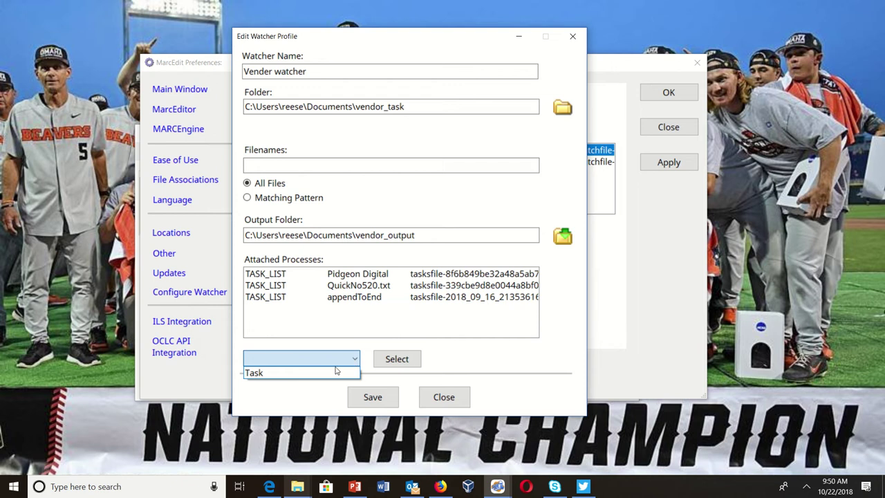
{"action": "left_click", "coordinate": [333, 374]}
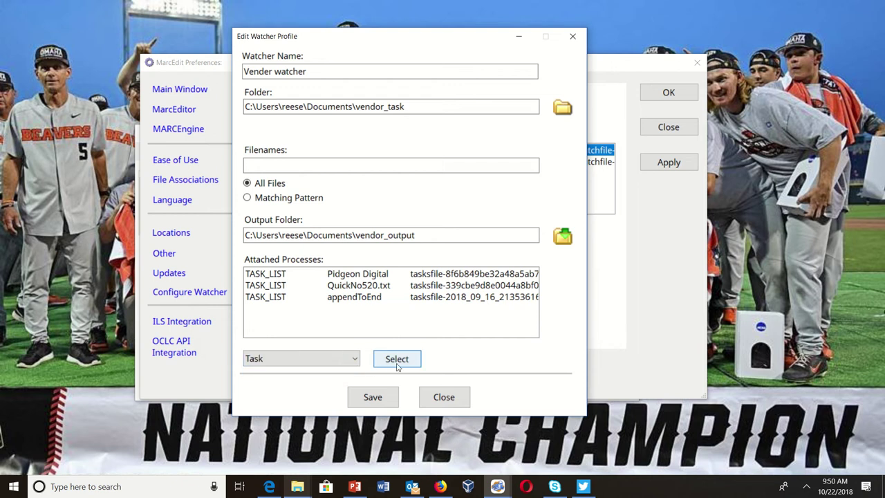
{"action": "left_click", "coordinate": [355, 357]}
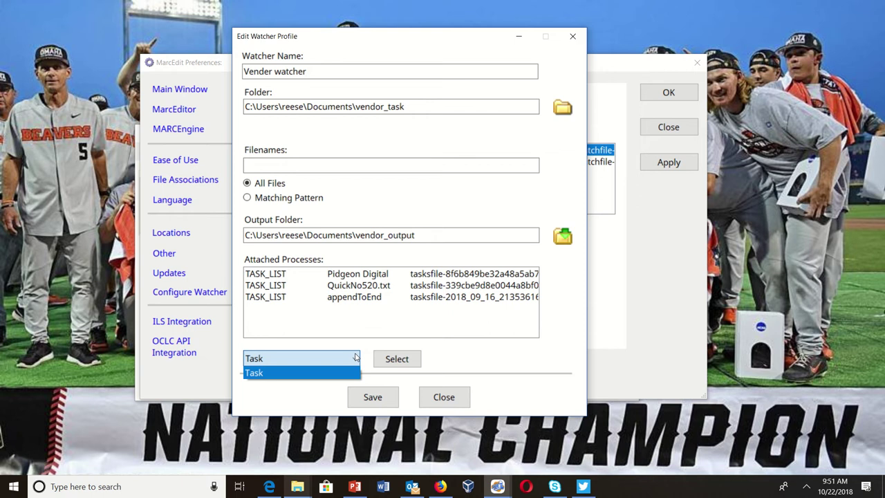
{"action": "left_click", "coordinate": [479, 368]}
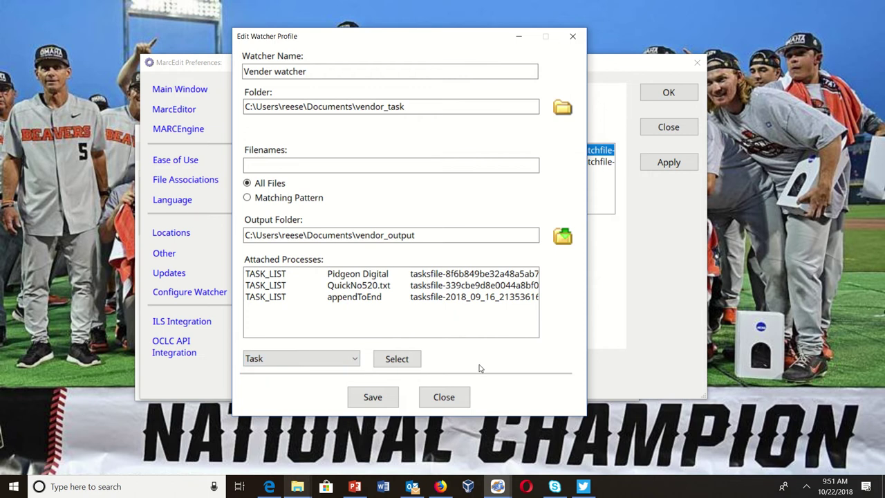
{"action": "left_click", "coordinate": [444, 398]}
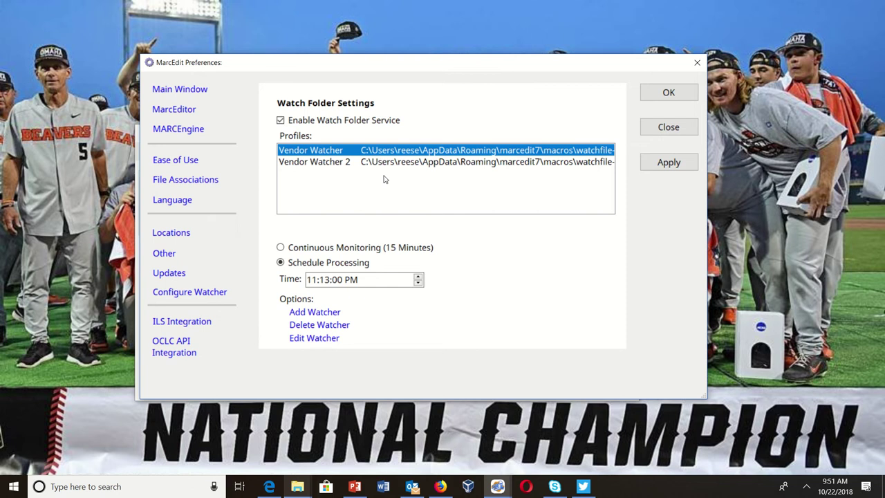
- Set the scheduled processing time to 9:53:00 AM and save the preferences
{"action": "left_click", "coordinate": [315, 280]}
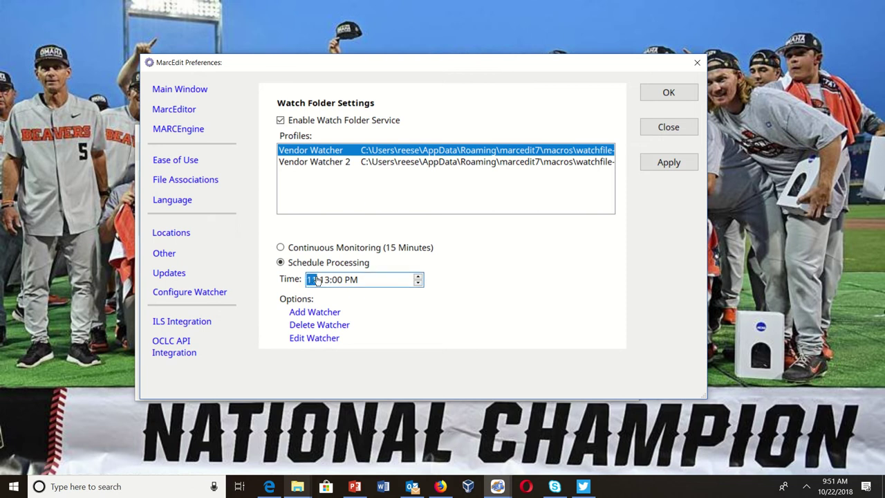
{"action": "left_click", "coordinate": [418, 283]}
{"action": "left_click", "coordinate": [417, 282]}
{"action": "key", "text": "Right"}
{"action": "left_click", "coordinate": [418, 276]}
{"action": "left_click", "coordinate": [419, 275]}
{"action": "left_click", "coordinate": [418, 276]}
{"action": "left_click", "coordinate": [419, 276]}
{"action": "left_click", "coordinate": [419, 276]}
{"action": "left_click", "coordinate": [418, 276]}
{"action": "left_click", "coordinate": [418, 276]}
{"action": "left_click", "coordinate": [419, 276]}
{"action": "left_click", "coordinate": [419, 276]}
{"action": "left_click", "coordinate": [418, 276]}
{"action": "left_click", "coordinate": [353, 279]}
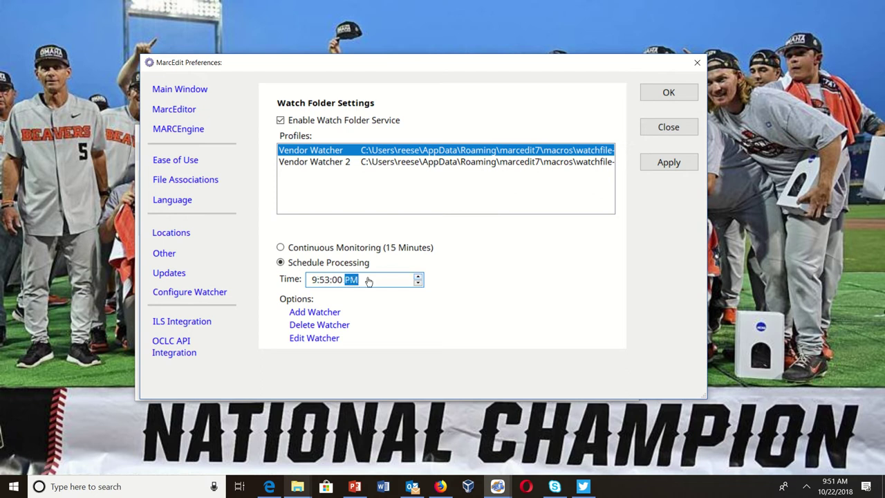
{"action": "left_click", "coordinate": [418, 282]}
{"action": "left_click", "coordinate": [669, 92]}
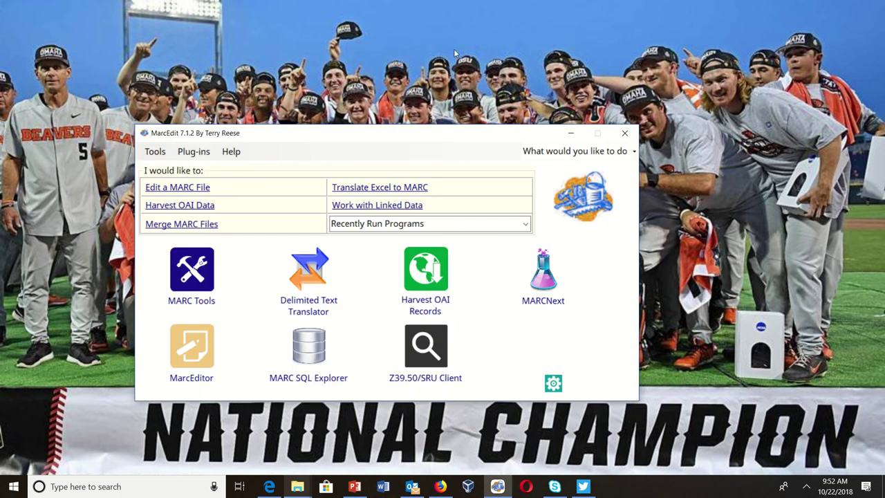
- Start the watcher through Watcher Test and close the MarcEdit main window
{"action": "left_click", "coordinate": [230, 151]}
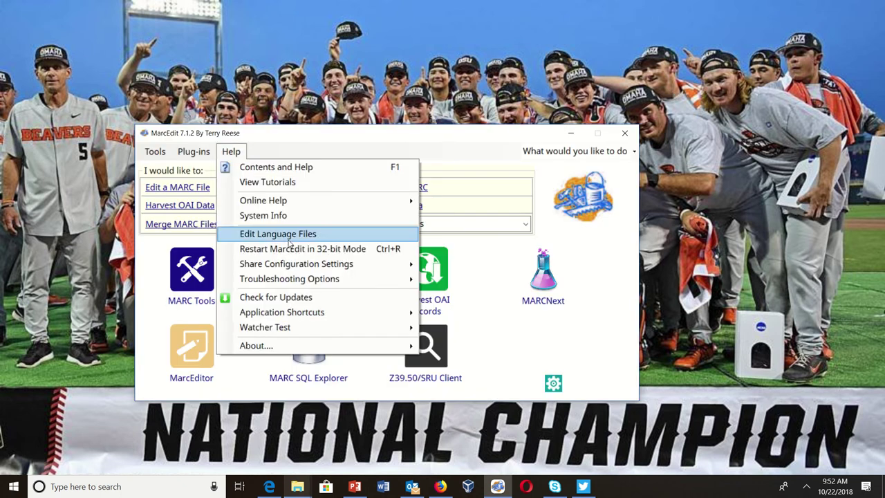
{"action": "mouse_move", "coordinate": [322, 328]}
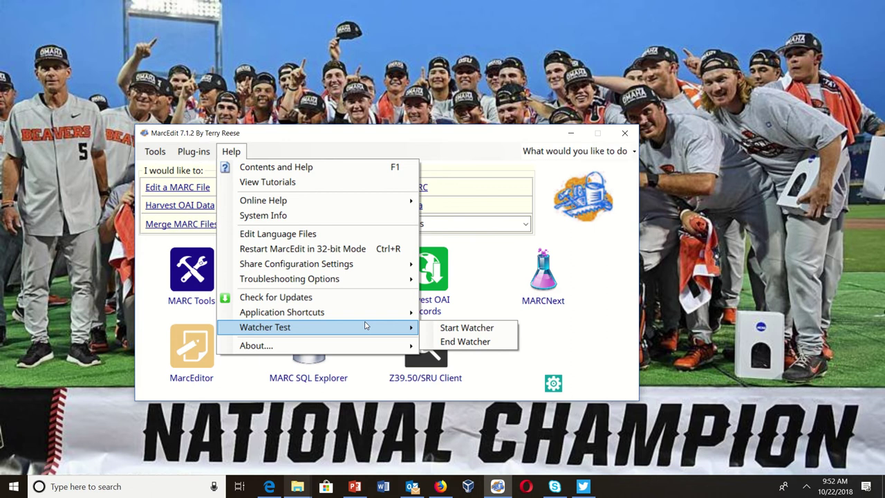
{"action": "left_click", "coordinate": [445, 327]}
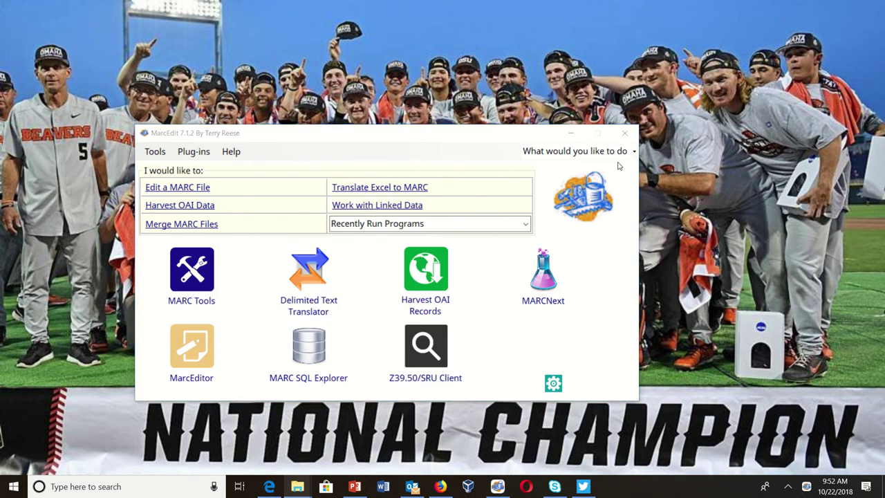
{"action": "left_click", "coordinate": [624, 135]}
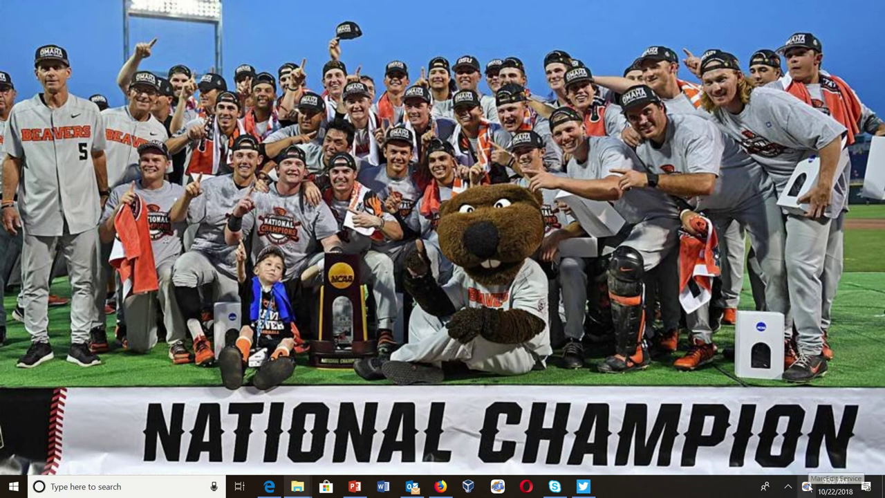
- Look at the commands offered by the MarcEdit Service in the notification area
{"action": "right_click", "coordinate": [806, 486]}
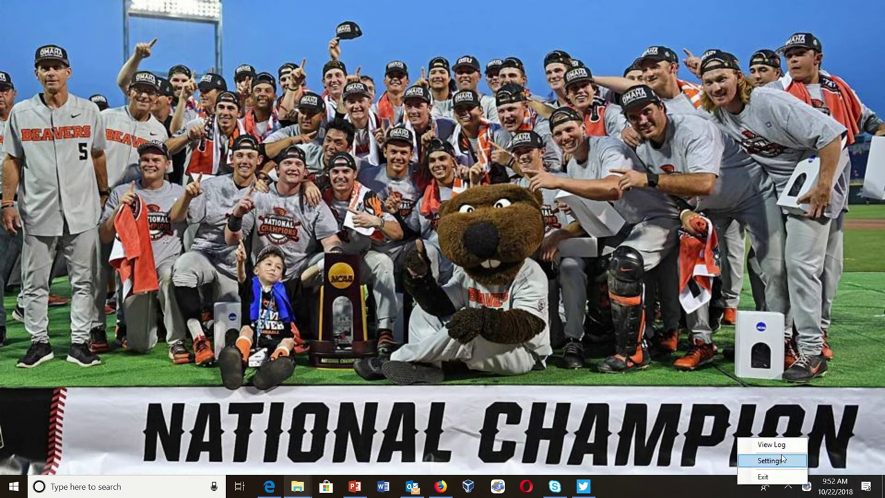
{"action": "left_click", "coordinate": [713, 356]}
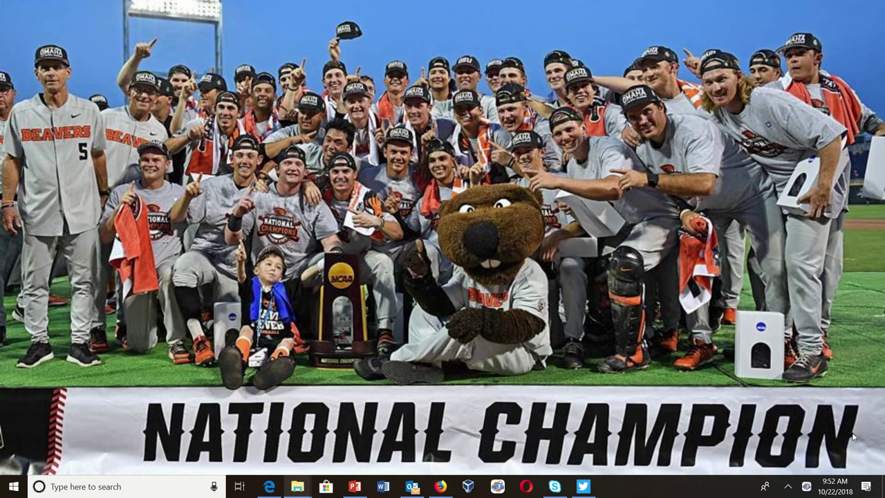
- Open the Windows notification list and dismiss the Cortana notifications
{"action": "left_click", "coordinate": [866, 486]}
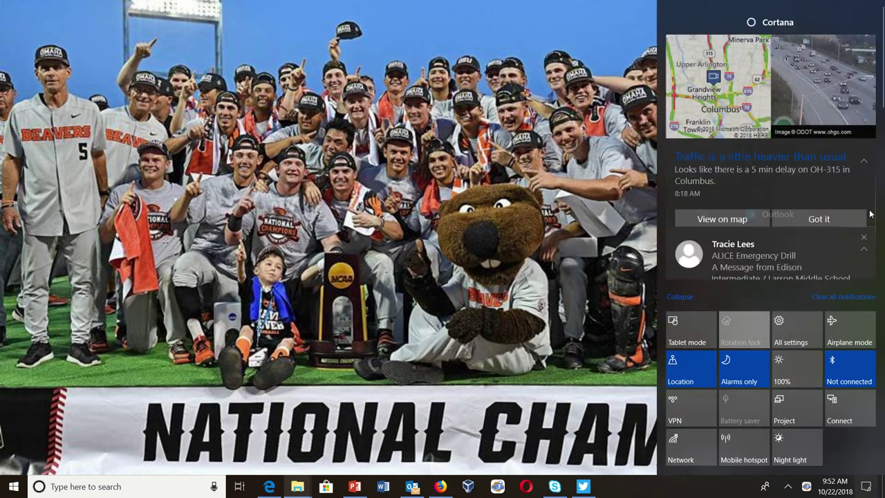
{"action": "left_click", "coordinate": [861, 22]}
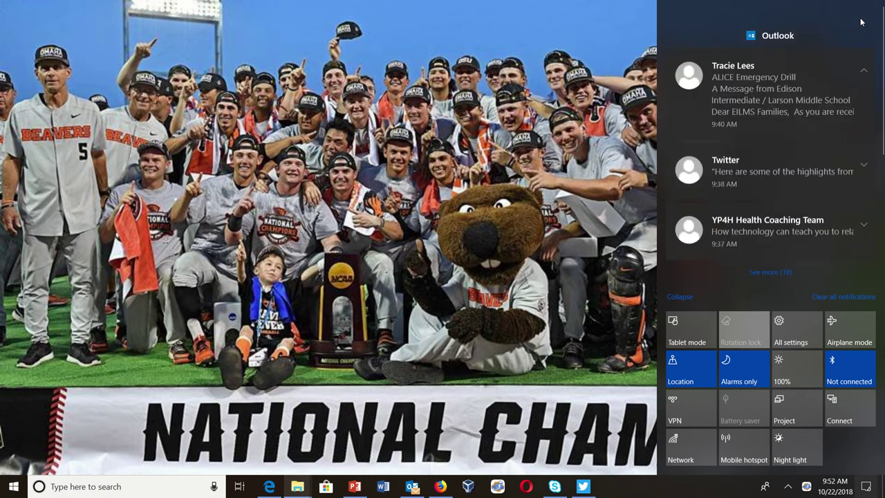
- Dismiss the remaining Outlook and phone notifications and close the Windows notification list
{"action": "left_click", "coordinate": [861, 22]}
{"action": "left_click", "coordinate": [861, 22]}
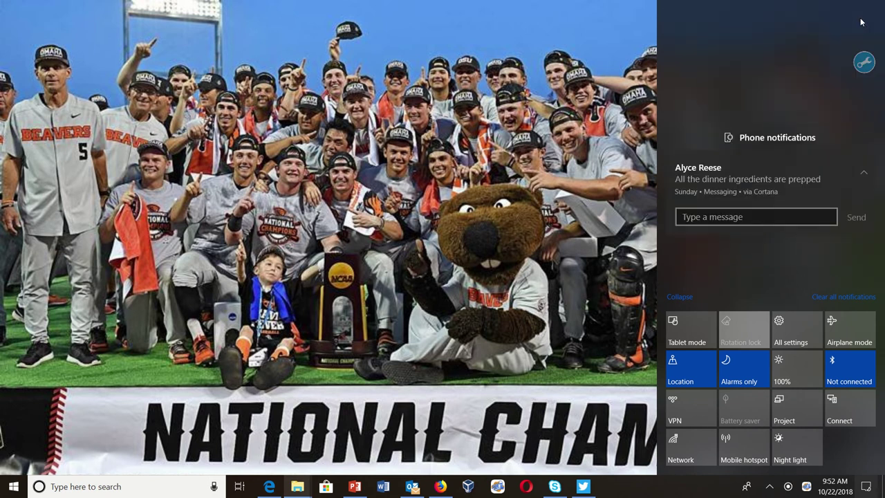
{"action": "left_click", "coordinate": [861, 22]}
{"action": "left_click", "coordinate": [621, 109]}
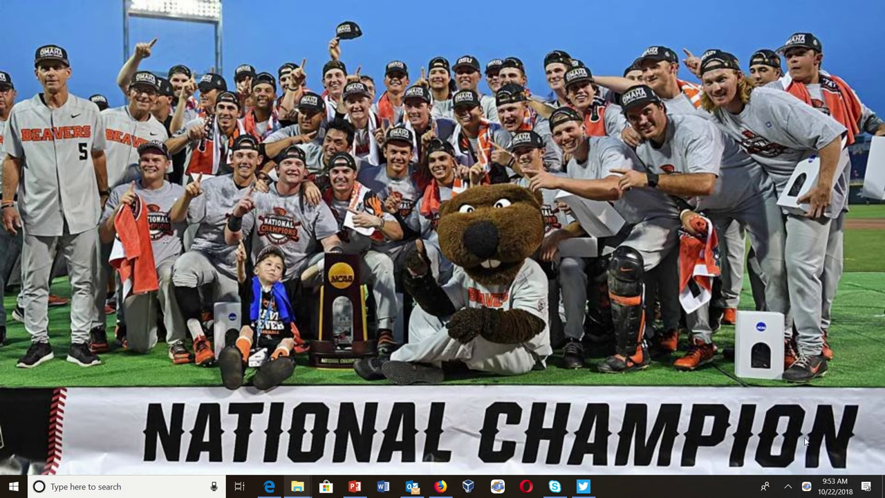
- Check the Windows notification list for MarcEdit Watcher Service messages and close the list
{"action": "left_click", "coordinate": [867, 486]}
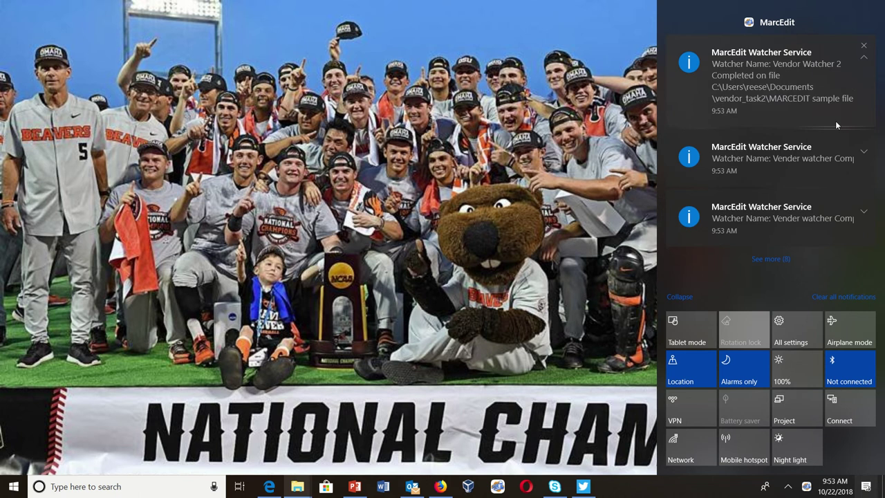
{"action": "left_click", "coordinate": [508, 106]}
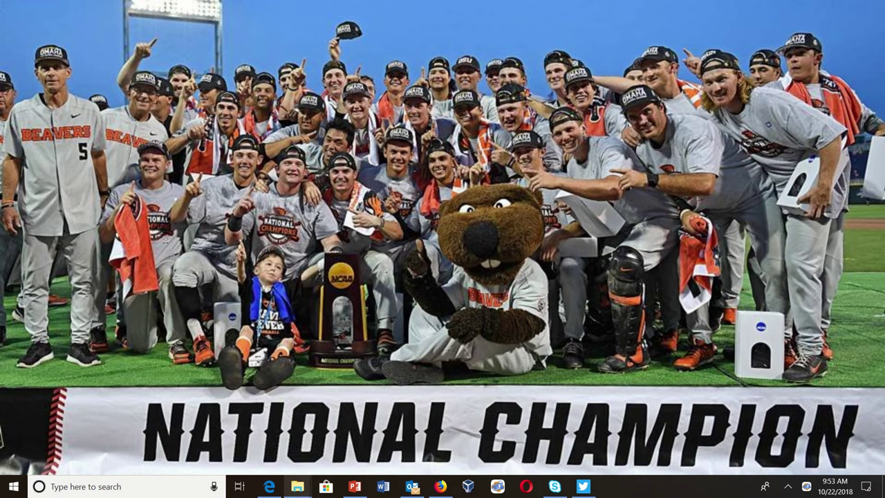
- Inspect the vendor_task folder in Documents and its _originals subfolder to see which source files have been moved
{"action": "mouse_move", "coordinate": [297, 486]}
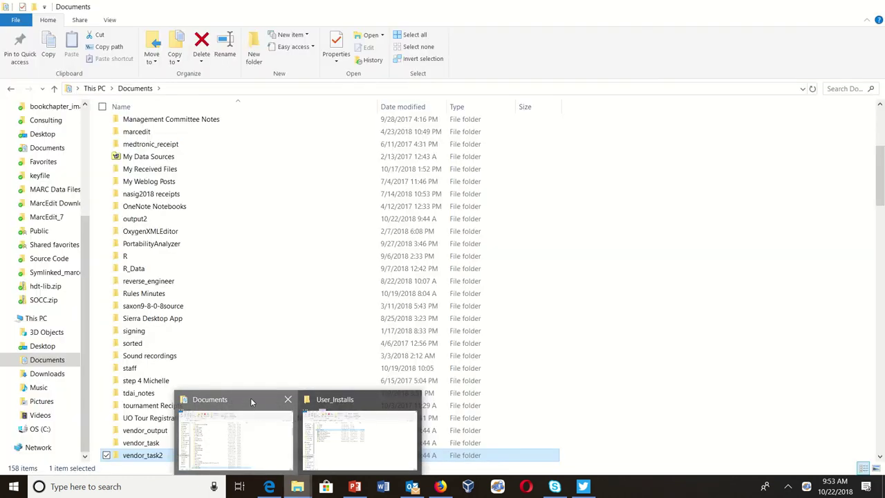
{"action": "left_click", "coordinate": [250, 397]}
{"action": "scroll", "coordinate": [257, 381], "scroll_direction": "down", "scroll_amount": 3}
{"action": "left_click", "coordinate": [173, 358]}
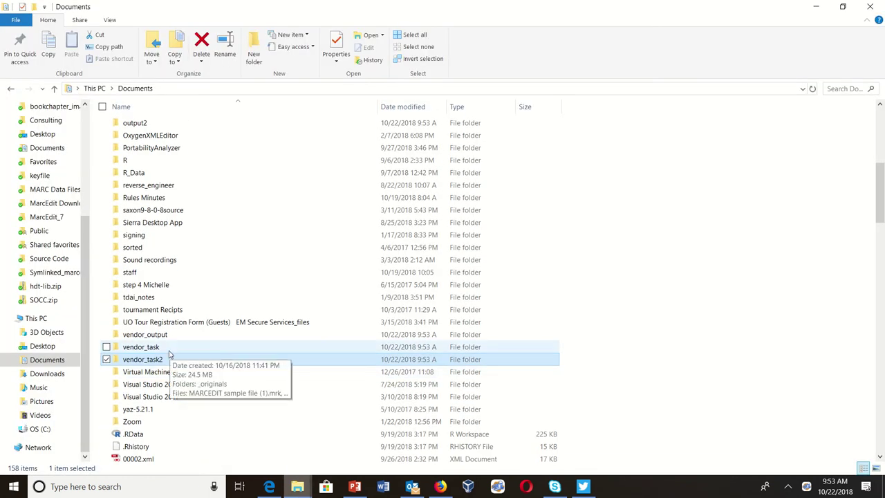
{"action": "double_click", "coordinate": [173, 347]}
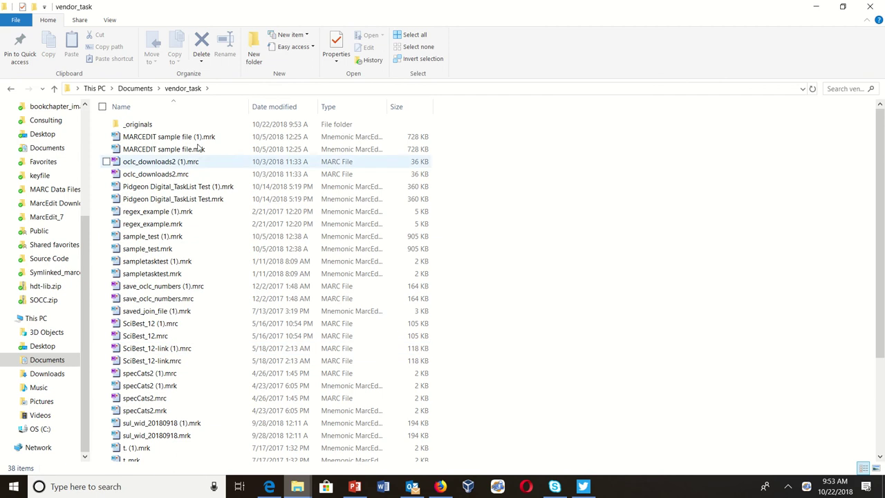
{"action": "double_click", "coordinate": [164, 125]}
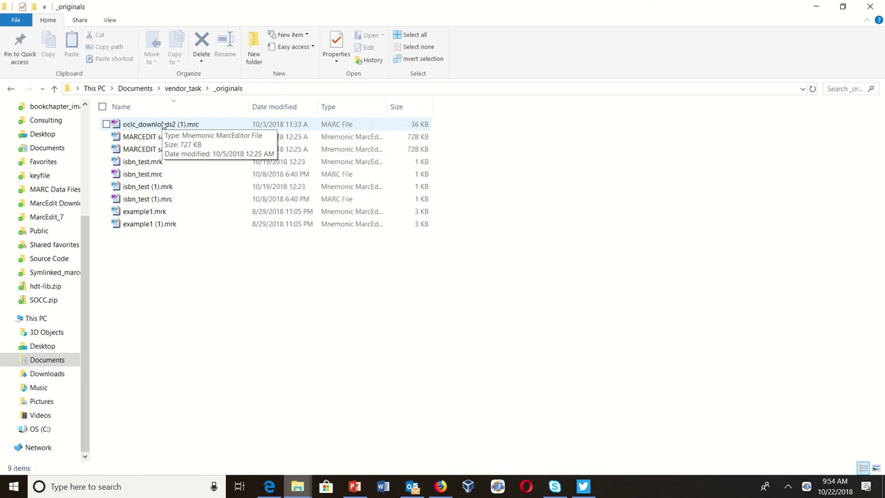
{"action": "left_click", "coordinate": [179, 88]}
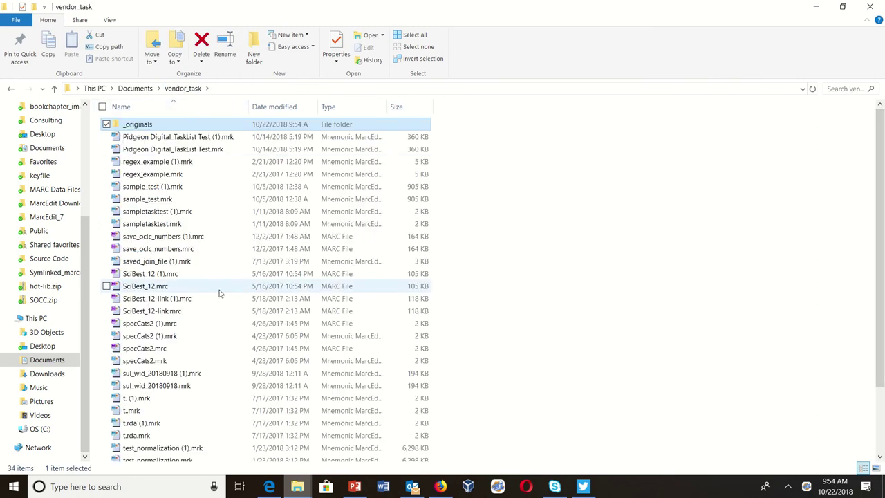
- Look through the processed files in the output2 and vendor_output folders in Documents
{"action": "left_click", "coordinate": [135, 88]}
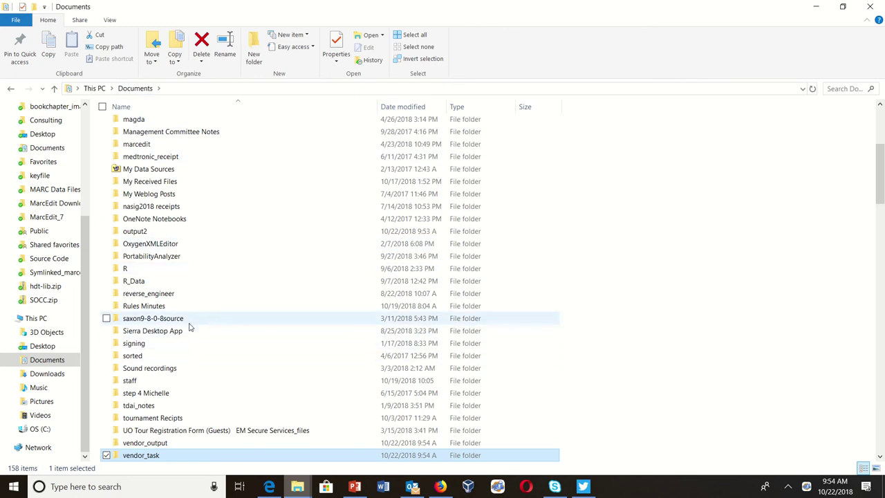
{"action": "double_click", "coordinate": [170, 232]}
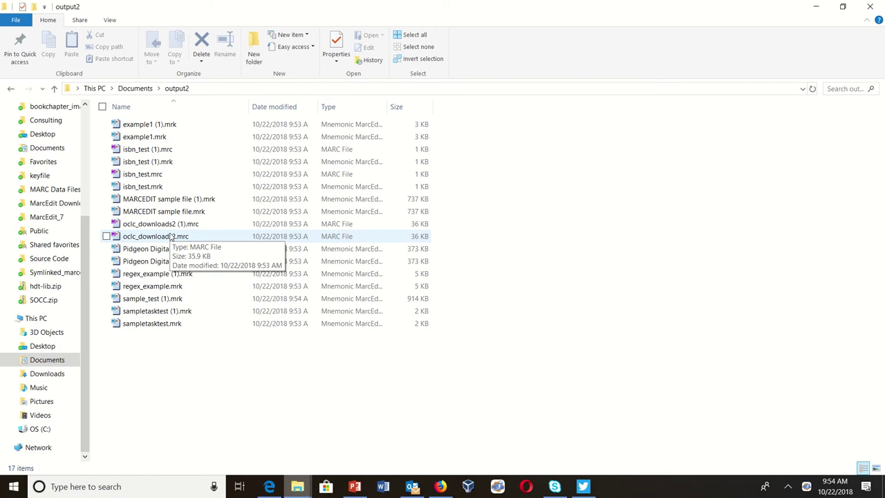
{"action": "left_click", "coordinate": [135, 88]}
{"action": "scroll", "coordinate": [217, 309], "scroll_direction": "down", "scroll_amount": 4}
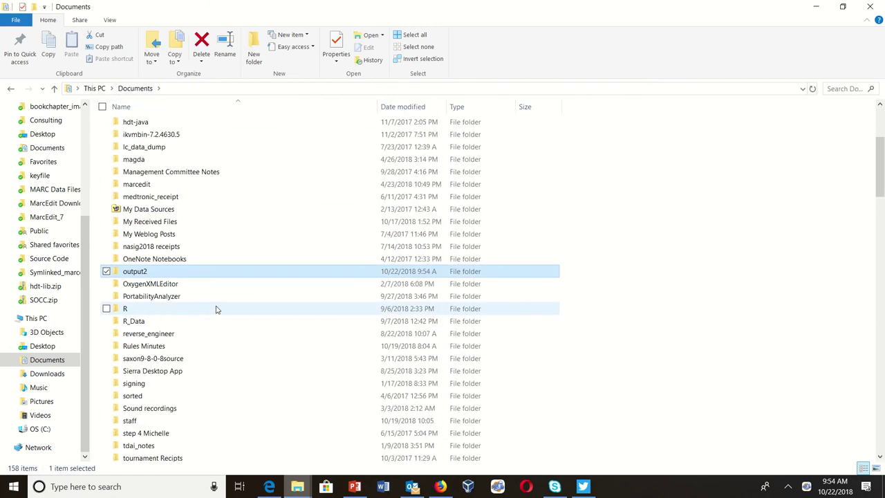
{"action": "scroll", "coordinate": [177, 392], "scroll_direction": "down", "scroll_amount": 3}
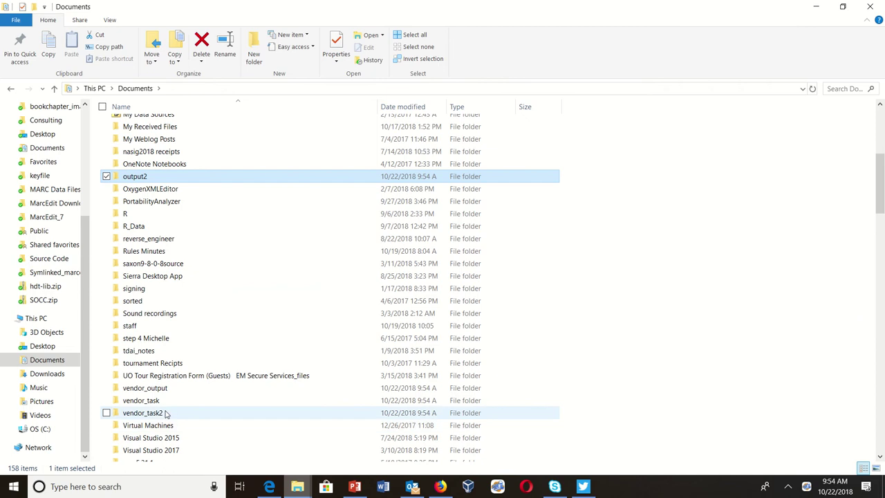
{"action": "double_click", "coordinate": [164, 393]}
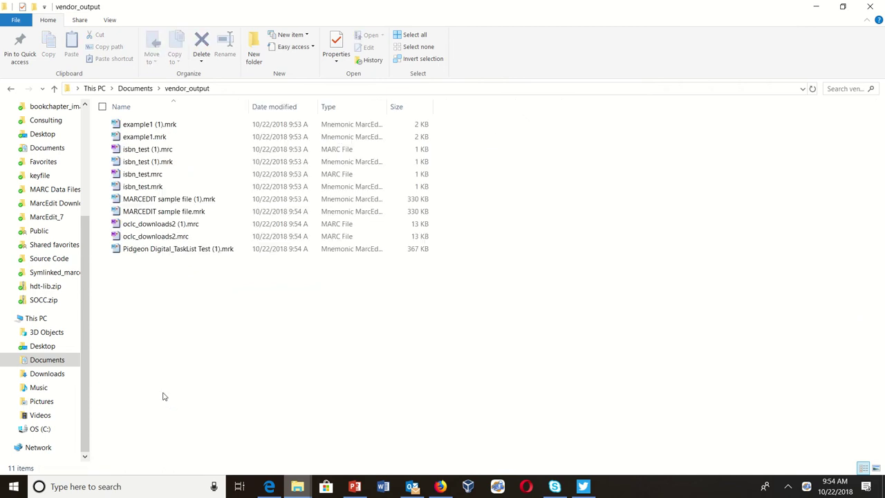
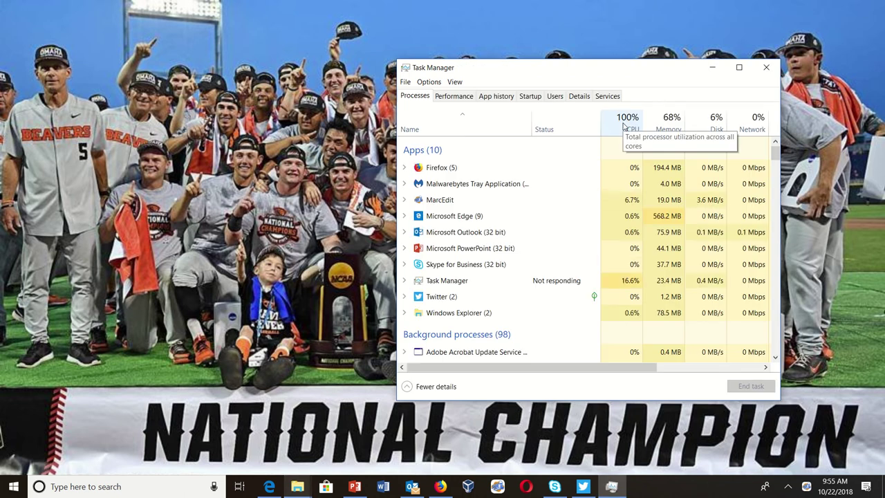
- Expand the MarcEdit process in Task Manager to examine its service entry and CPU use, and close Task Manager
{"action": "left_click", "coordinate": [404, 202]}
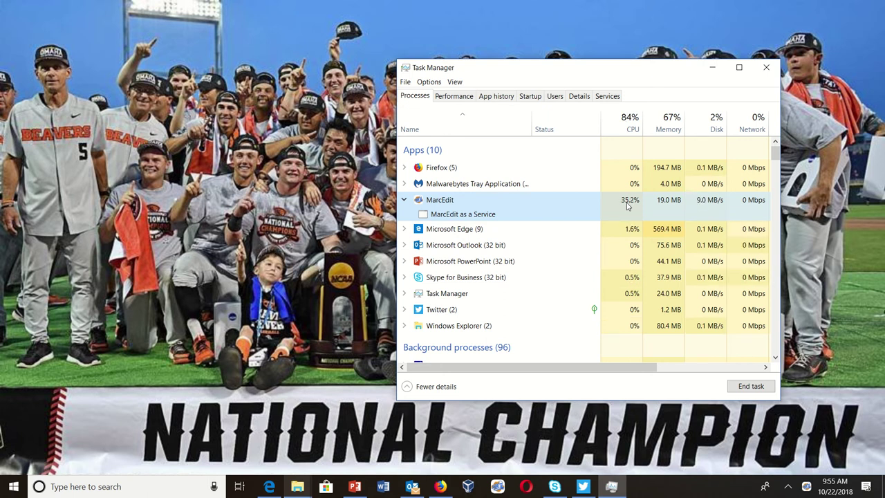
{"action": "left_click", "coordinate": [767, 70]}
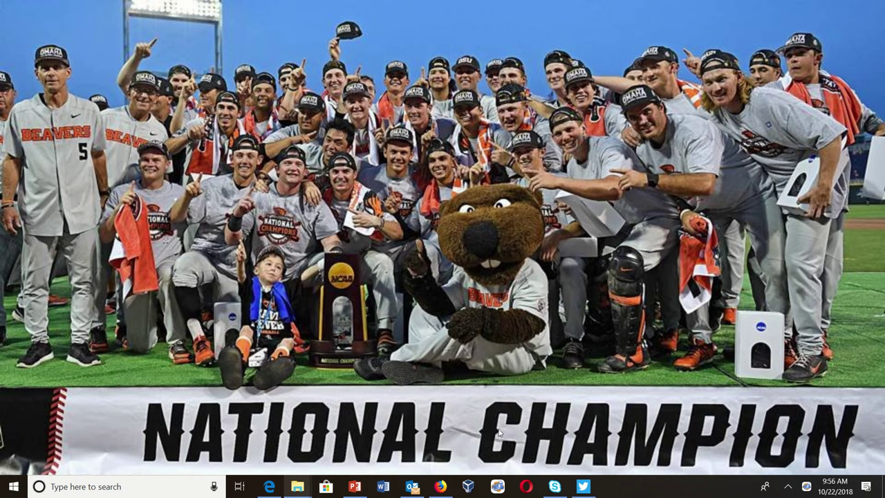
- Launch the MarcEdit main window alongside the running service and close it again
{"action": "left_click", "coordinate": [498, 486]}
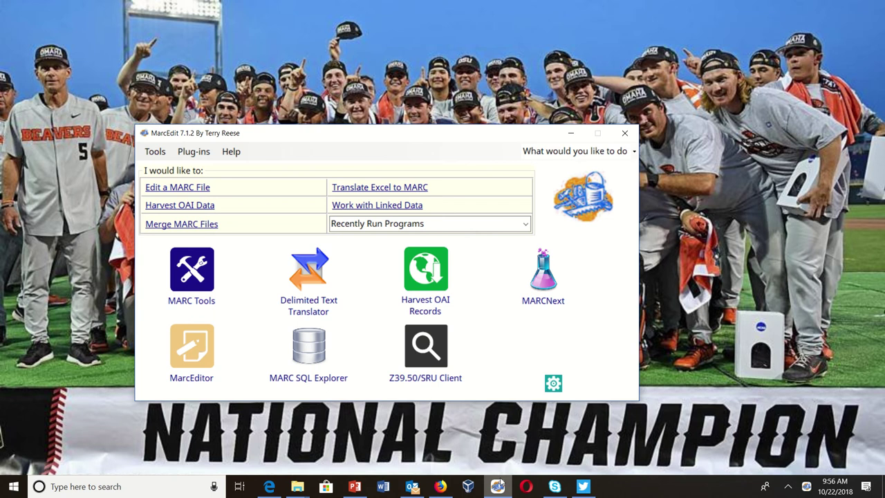
{"action": "left_click", "coordinate": [626, 134]}
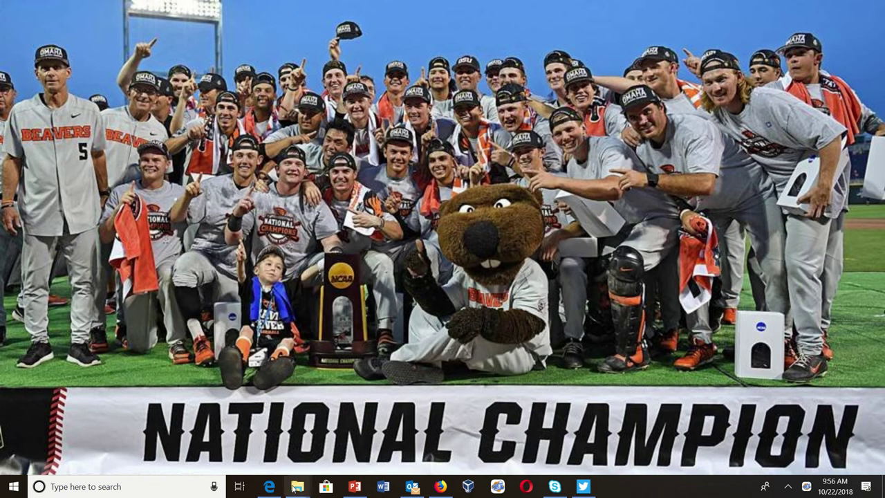
- Check the vendor_task and vendor_task2 folders in Documents for files still waiting to be processed
{"action": "mouse_move", "coordinate": [294, 488]}
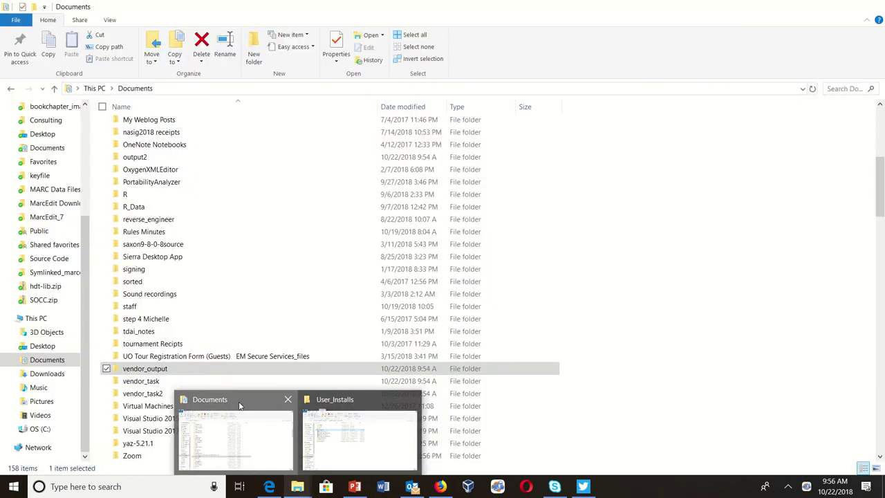
{"action": "left_click", "coordinate": [243, 414]}
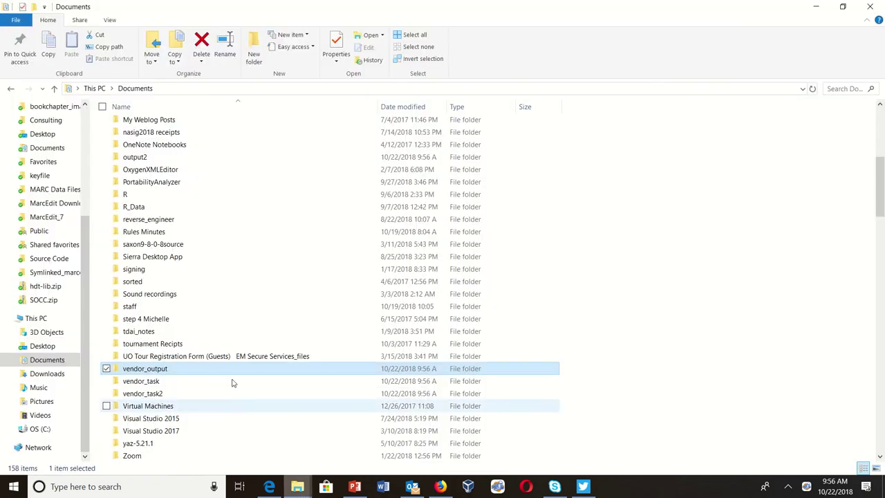
{"action": "double_click", "coordinate": [164, 381]}
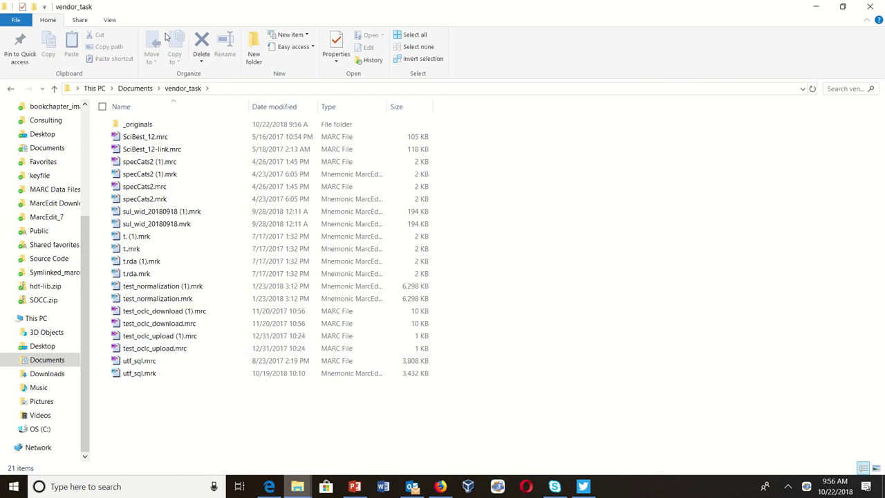
{"action": "left_click", "coordinate": [141, 89]}
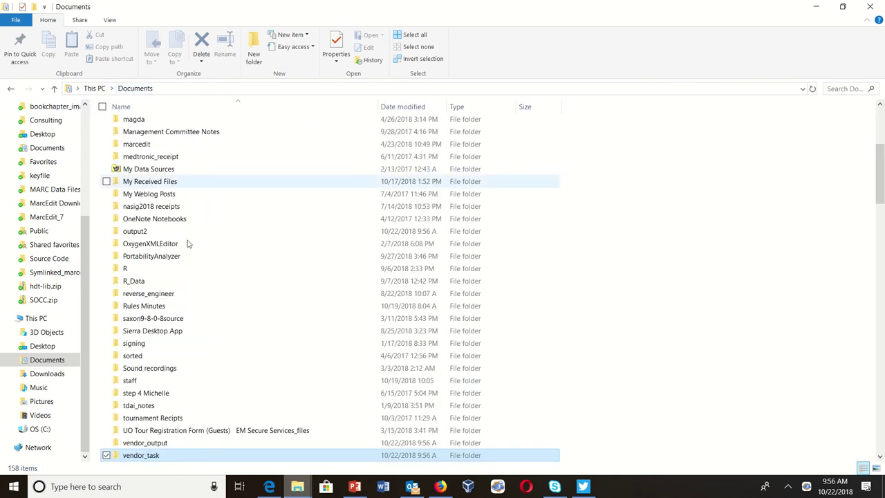
{"action": "scroll", "coordinate": [173, 292], "scroll_direction": "down", "scroll_amount": 2}
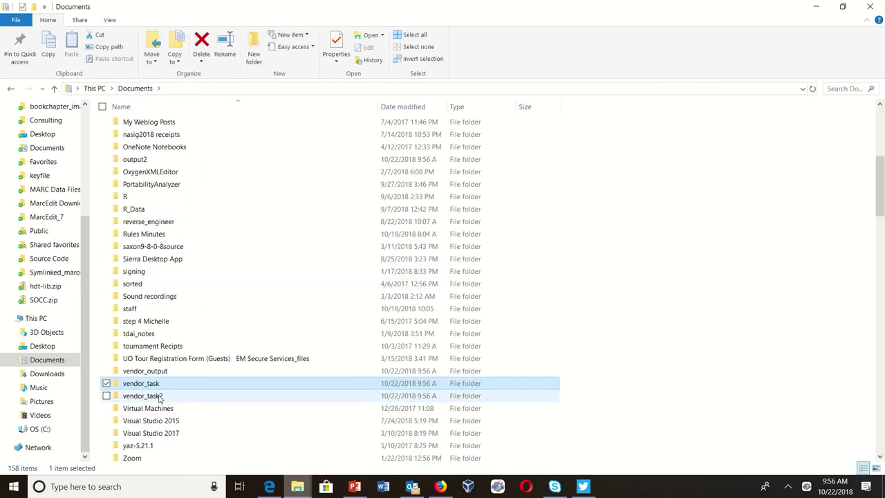
{"action": "double_click", "coordinate": [142, 395]}
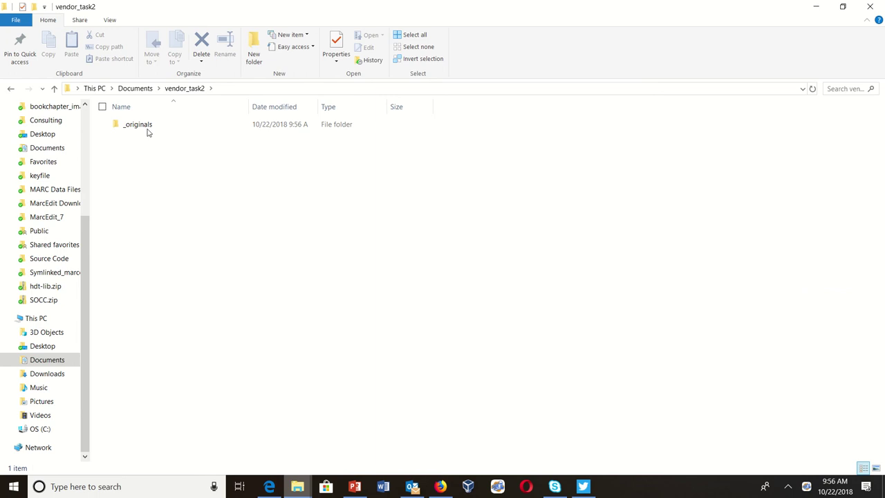
{"action": "left_click", "coordinate": [145, 89]}
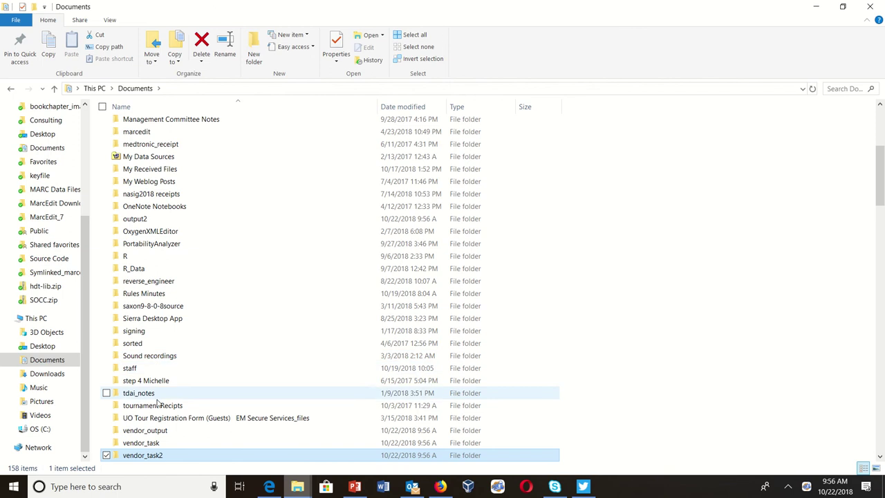
- Recheck vendor_task for unprocessed files and review the full list of processed files in vendor_output
{"action": "double_click", "coordinate": [150, 448]}
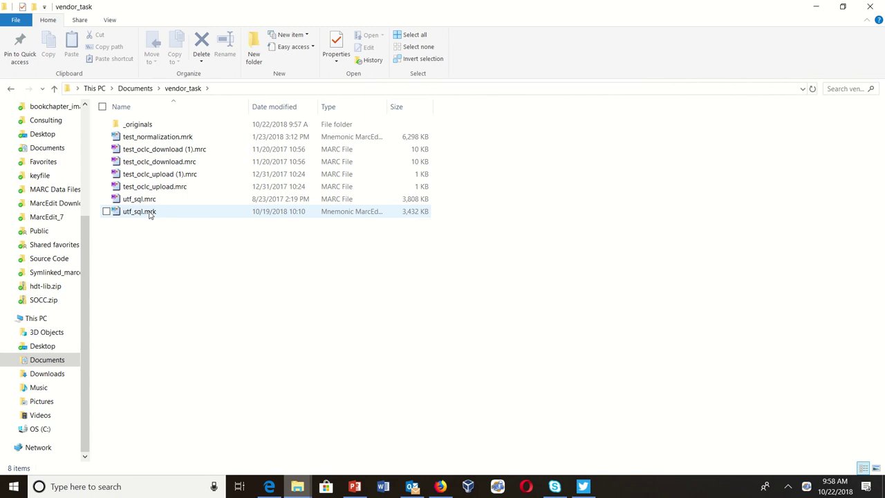
{"action": "left_click", "coordinate": [135, 89]}
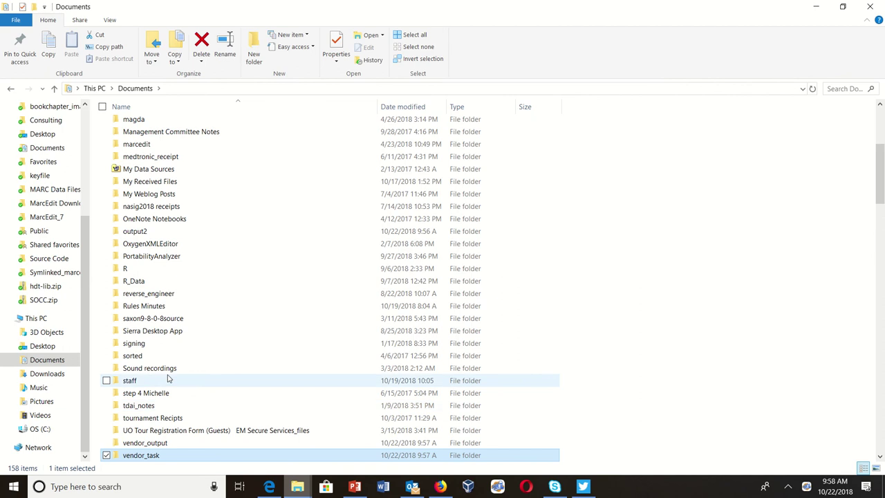
{"action": "double_click", "coordinate": [152, 444]}
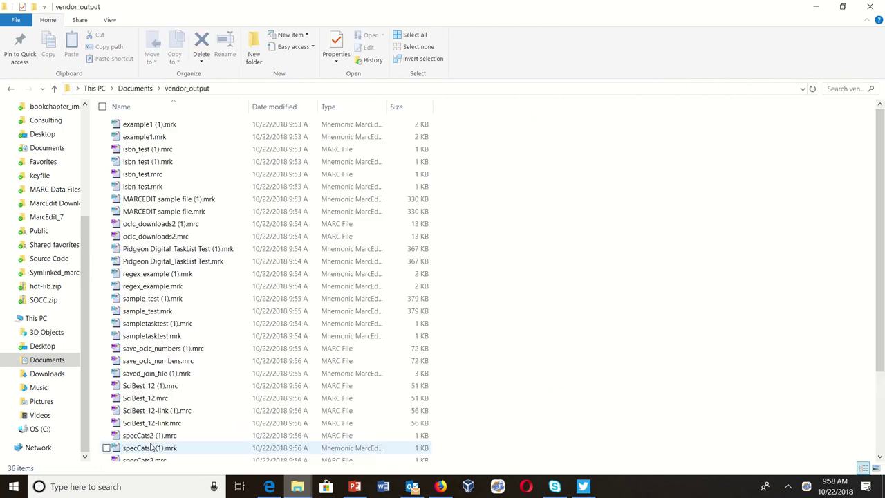
{"action": "scroll", "coordinate": [535, 291], "scroll_direction": "down", "scroll_amount": 3}
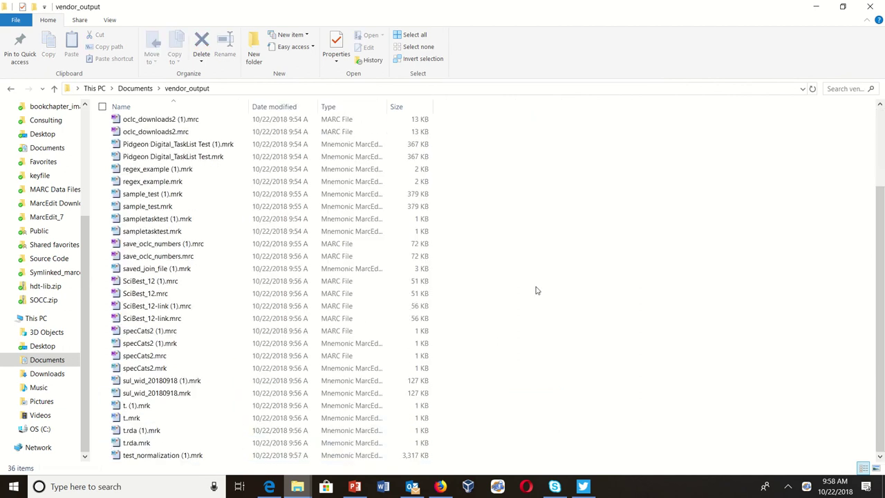
{"action": "scroll", "coordinate": [536, 290], "scroll_direction": "up", "scroll_amount": 3}
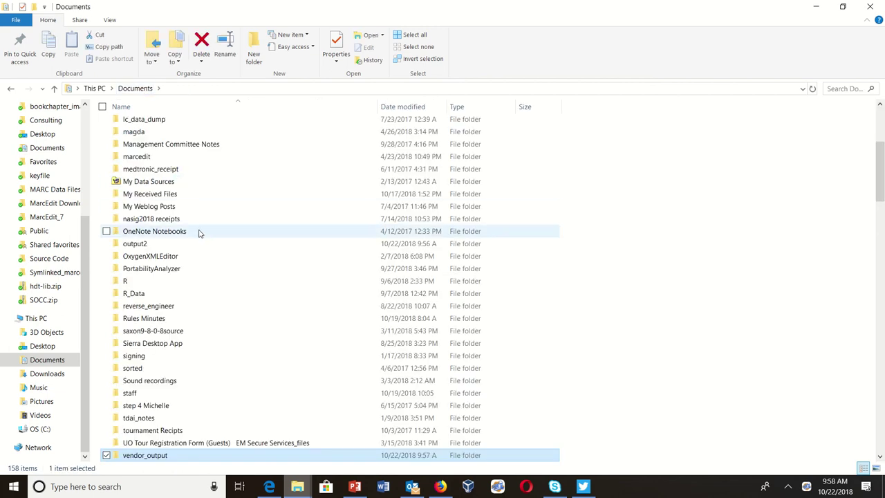
- Review the processed files in the output2 folder and return to Documents
{"action": "double_click", "coordinate": [156, 243]}
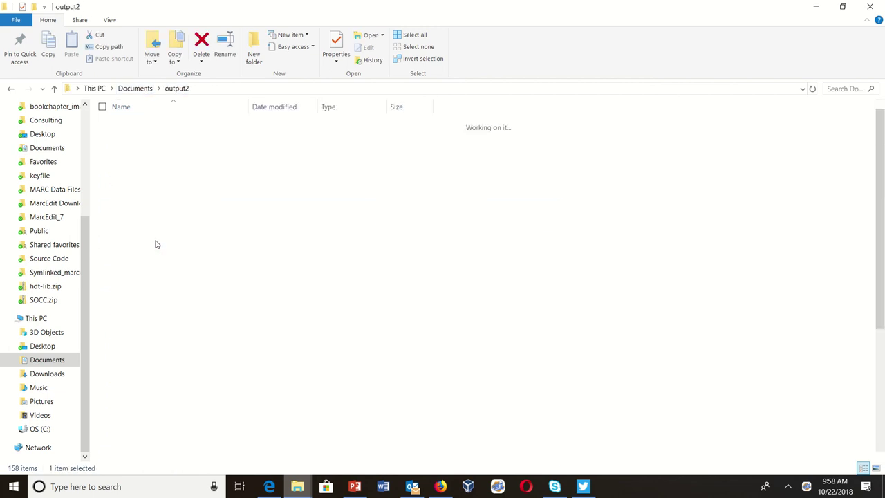
{"action": "scroll", "coordinate": [542, 265], "scroll_direction": "down", "scroll_amount": 4}
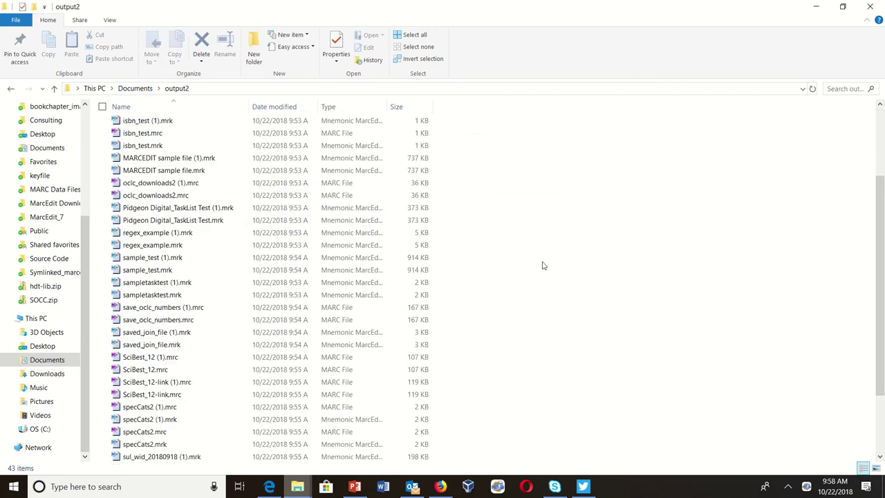
{"action": "scroll", "coordinate": [542, 265], "scroll_direction": "up", "scroll_amount": 2}
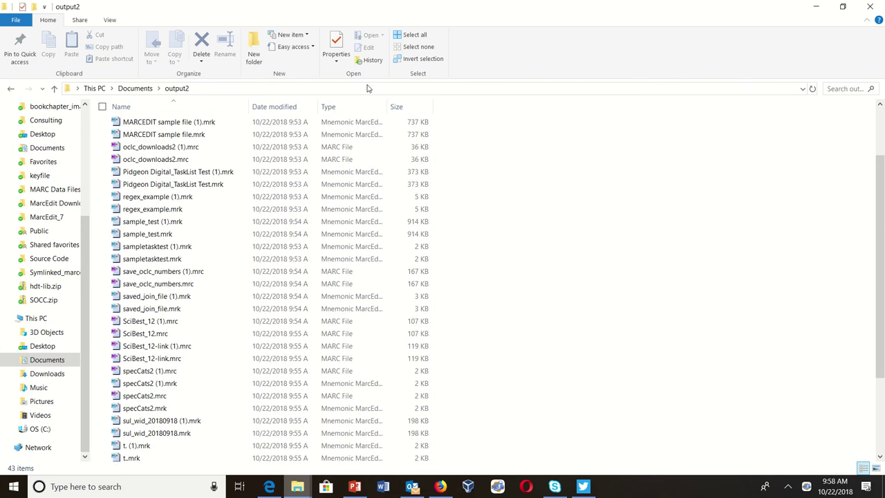
{"action": "left_click", "coordinate": [140, 92]}
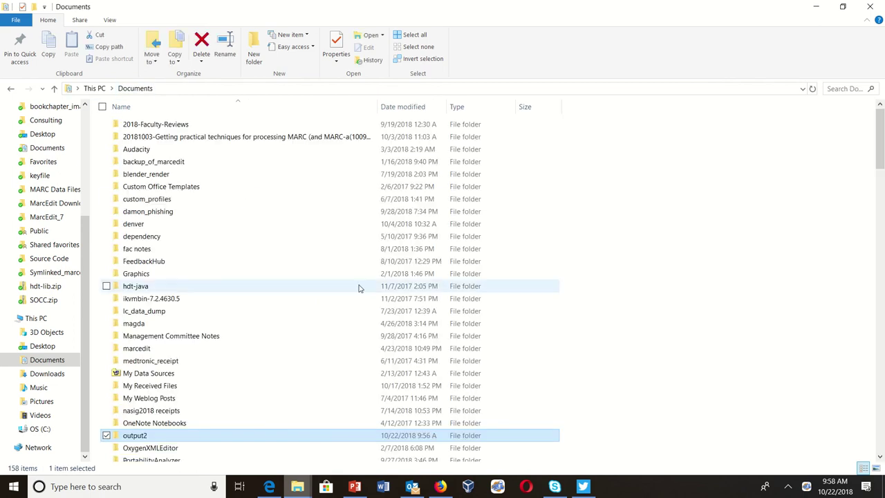
- Open the vendor_output folder in Documents and review the processed files in it
{"action": "scroll", "coordinate": [406, 304], "scroll_direction": "down", "scroll_amount": 7}
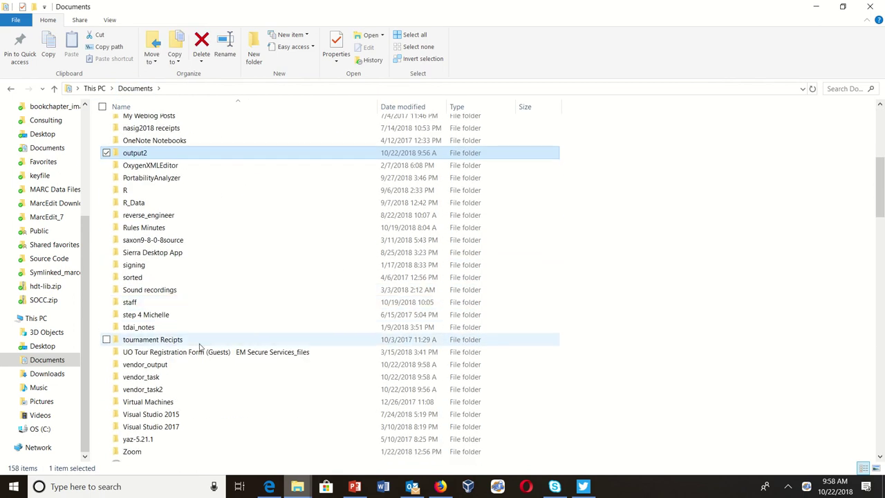
{"action": "left_click", "coordinate": [168, 365]}
{"action": "double_click", "coordinate": [169, 365]}
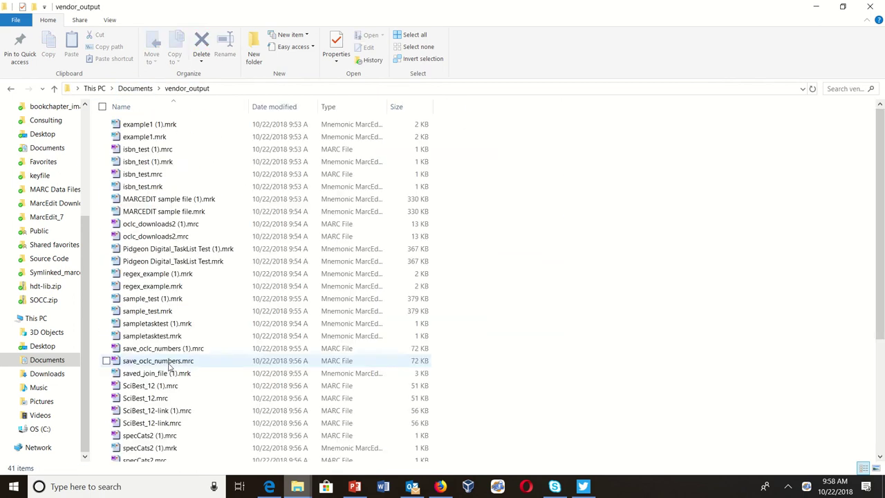
{"action": "scroll", "coordinate": [581, 333], "scroll_direction": "down", "scroll_amount": 3}
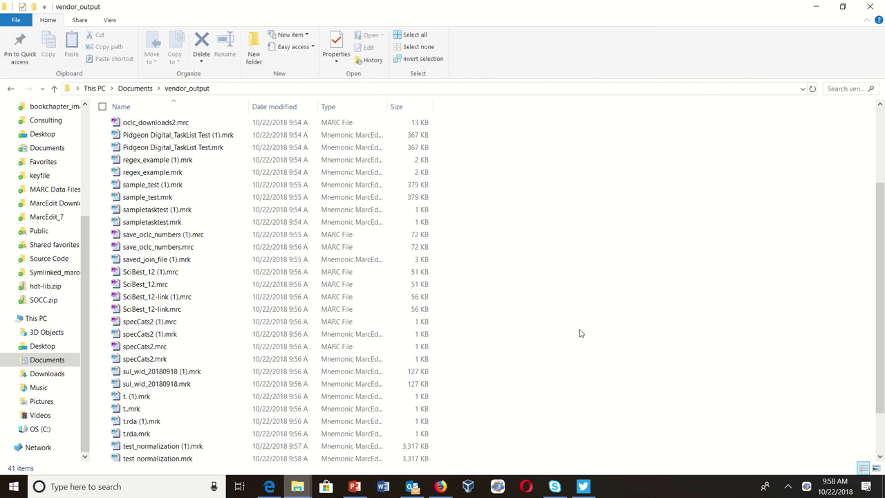
- Check the vendor_task folder for files still waiting and review the MarcEdit Watcher Service notifications
{"action": "left_click", "coordinate": [135, 88]}
{"action": "scroll", "coordinate": [233, 315], "scroll_direction": "down", "scroll_amount": 3}
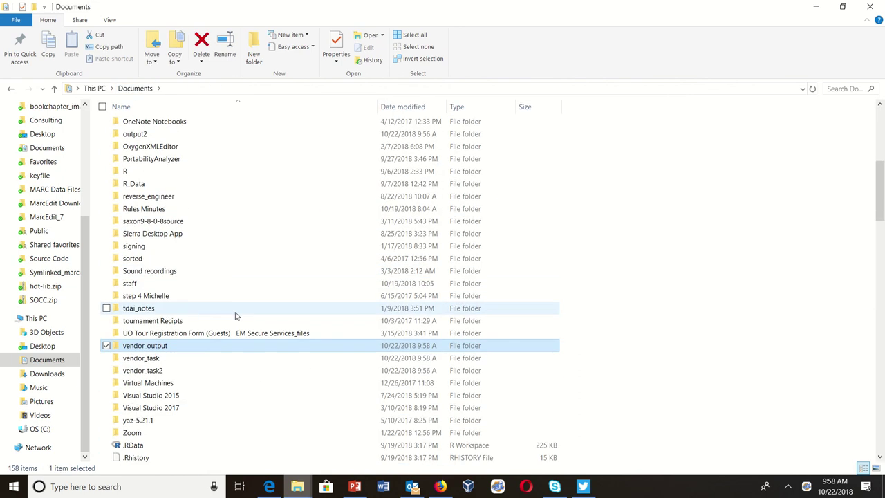
{"action": "double_click", "coordinate": [159, 358]}
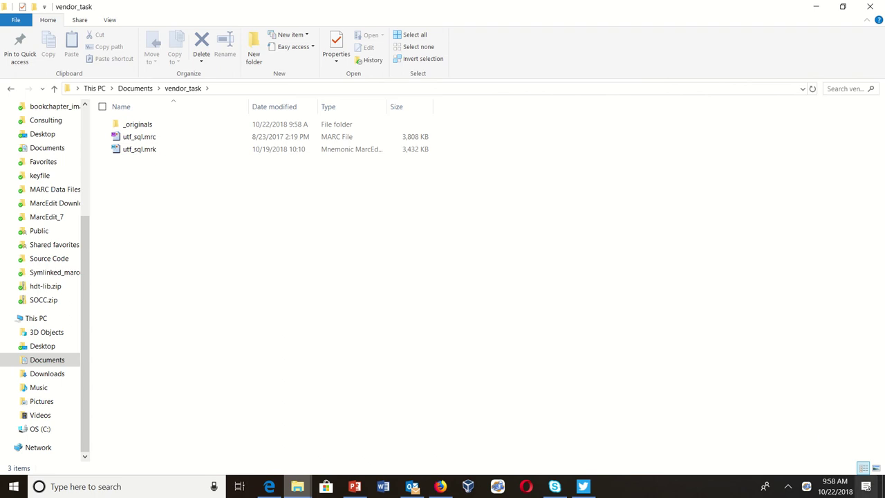
{"action": "left_click", "coordinate": [866, 486]}
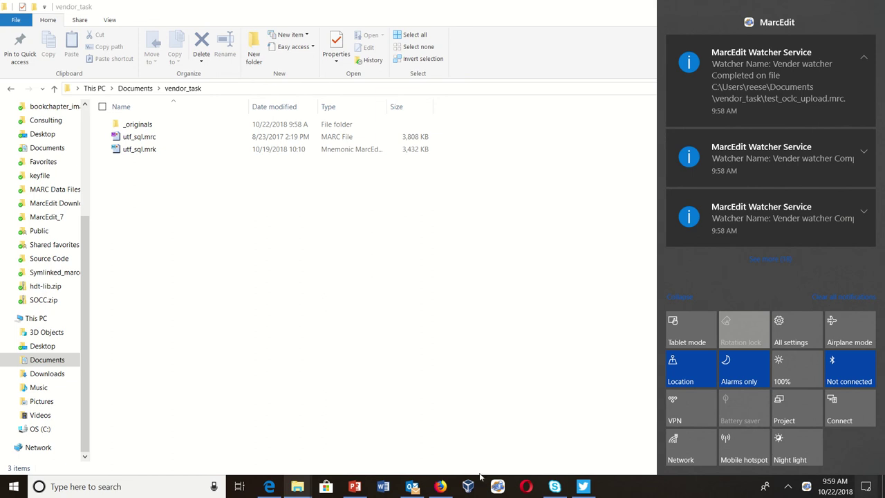
- Locate watcherlog.txt in the configs\logs folder of MarcEdit's application data path, then close that folder and MarcEdit
{"action": "left_click", "coordinate": [498, 486]}
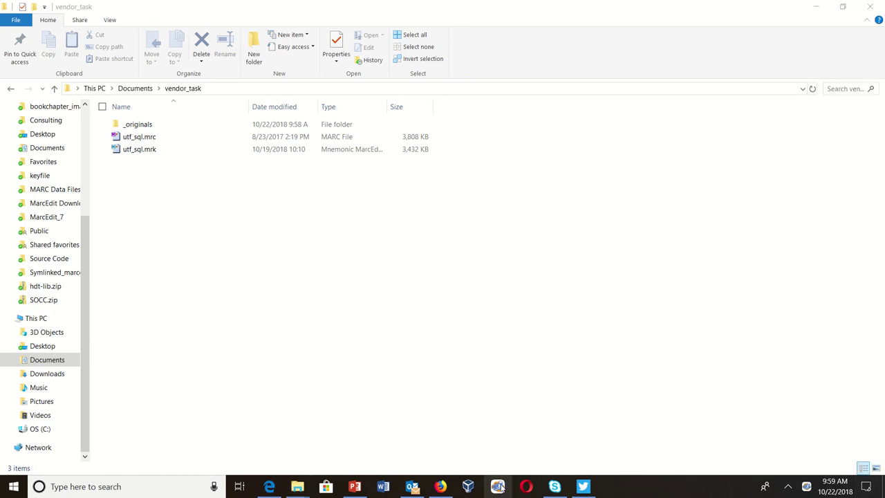
{"action": "left_click", "coordinate": [232, 151]}
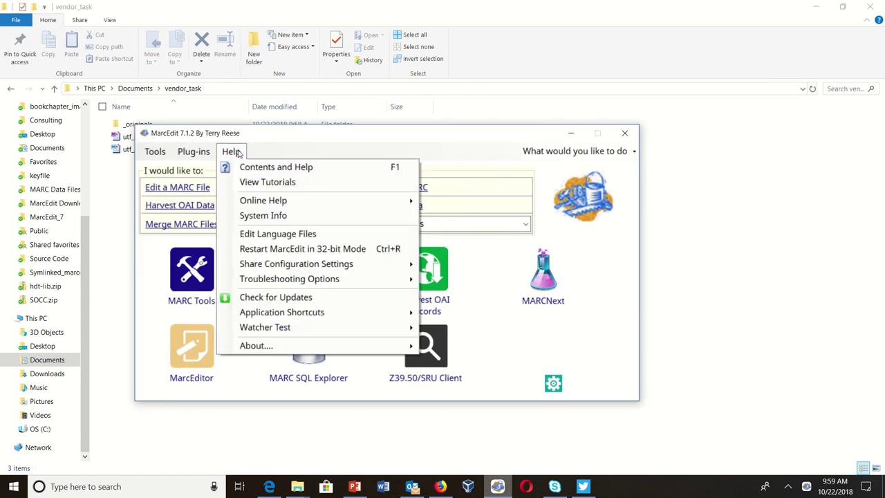
{"action": "mouse_move", "coordinate": [405, 318]}
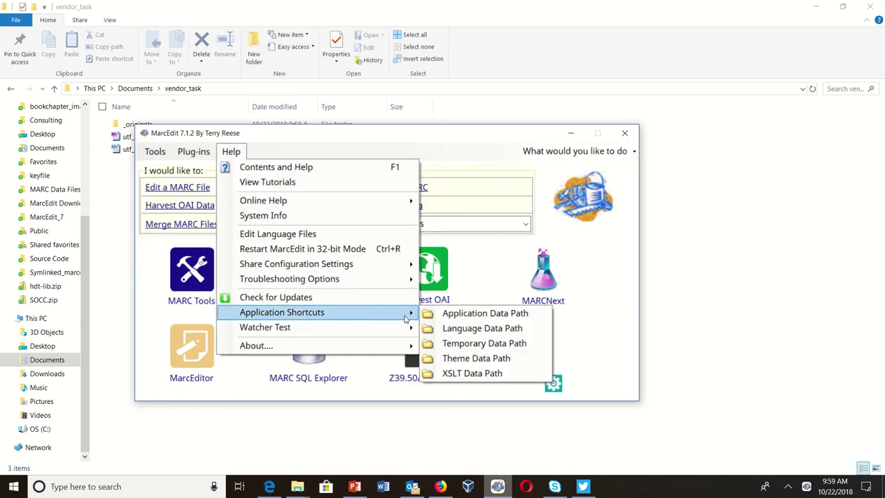
{"action": "left_click", "coordinate": [433, 314]}
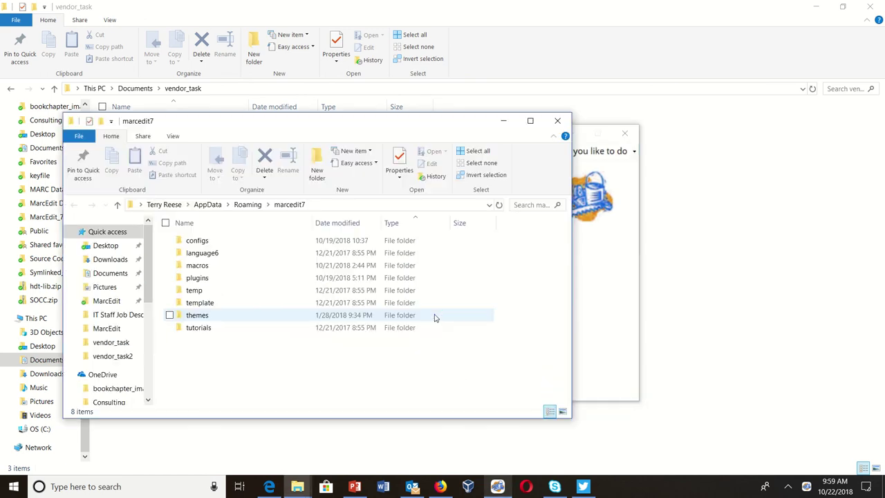
{"action": "double_click", "coordinate": [204, 240]}
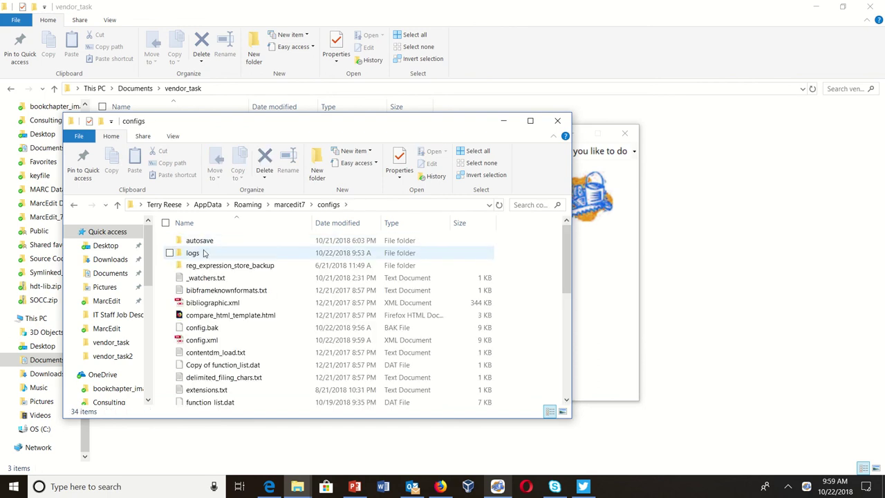
{"action": "double_click", "coordinate": [204, 253]}
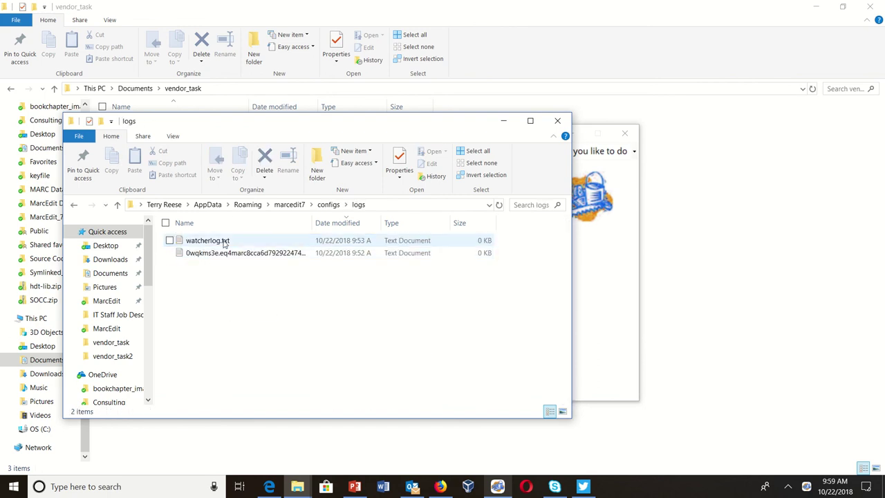
{"action": "left_click", "coordinate": [556, 122]}
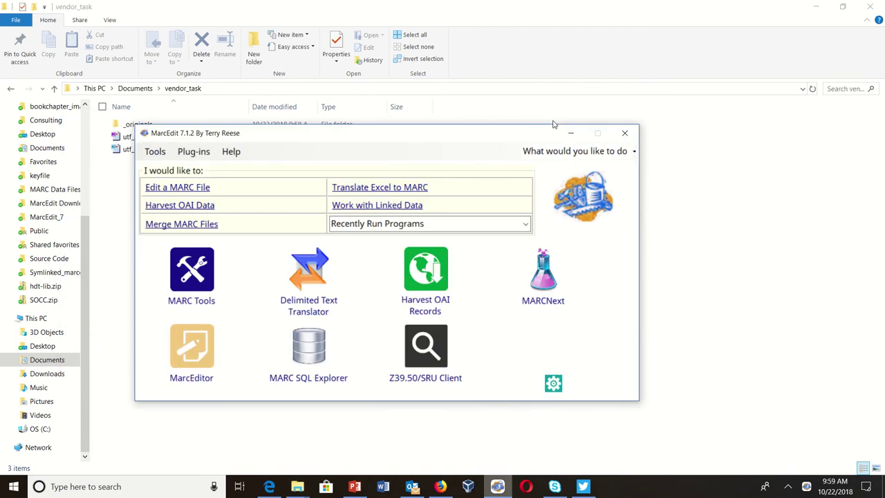
{"action": "left_click", "coordinate": [618, 136]}
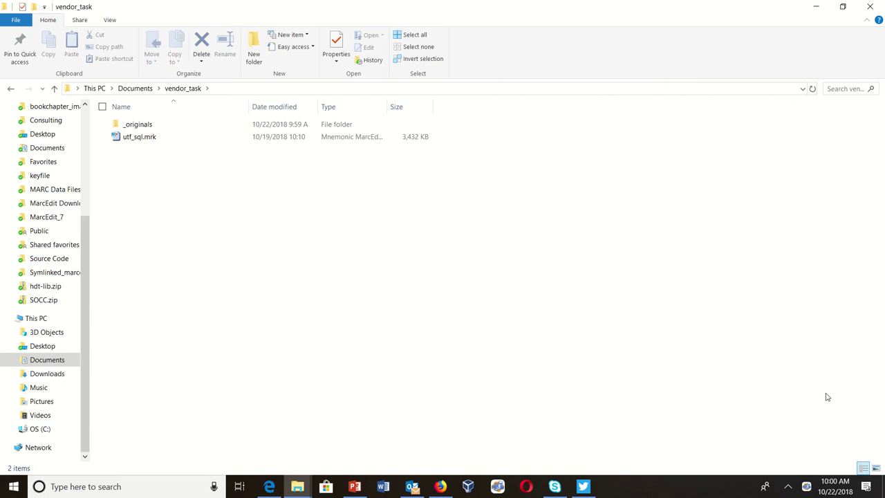
- Read the latest MarcEdit Watcher Service notifications, expanding the second one, and dismiss the notification list
{"action": "left_click", "coordinate": [867, 487]}
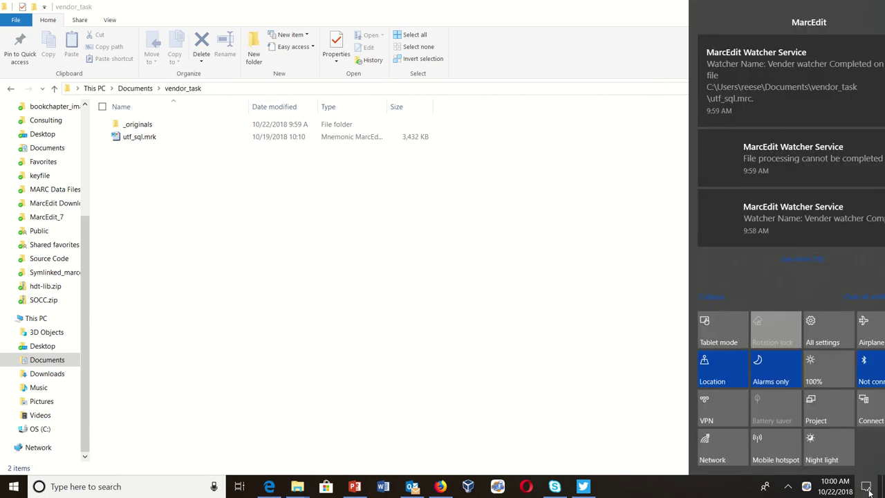
{"action": "mouse_move", "coordinate": [787, 80]}
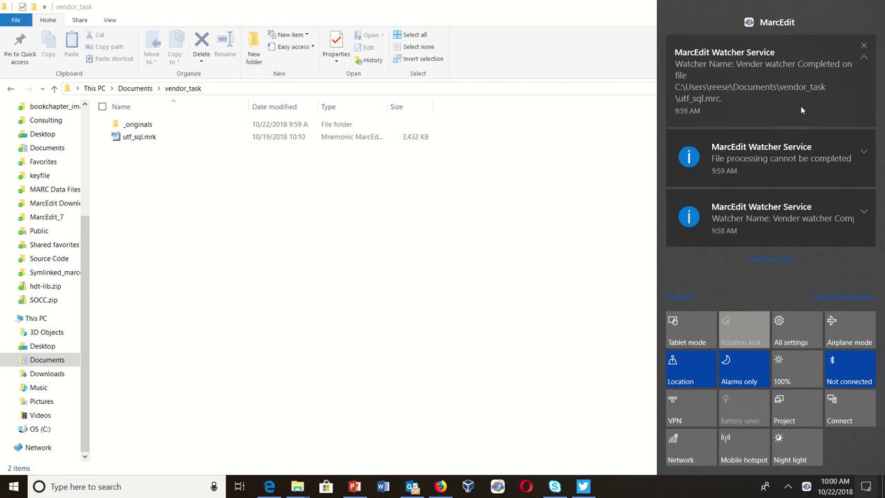
{"action": "left_click", "coordinate": [865, 154]}
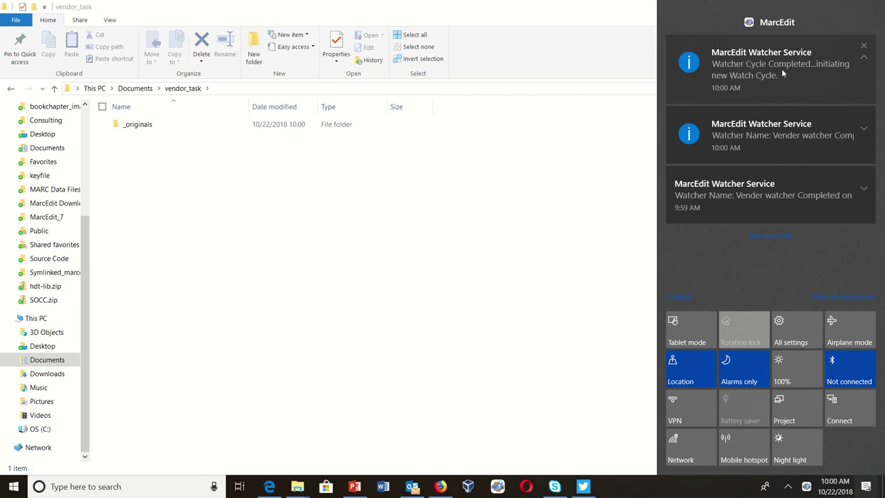
{"action": "left_click", "coordinate": [480, 195]}
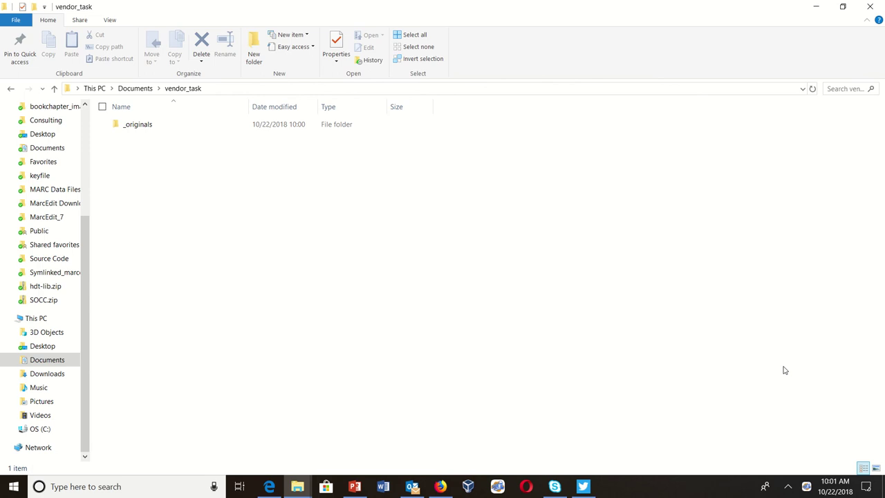
- Display the running watcher service's log, widen its Results window and copy the log data to the clipboard
{"action": "right_click", "coordinate": [809, 486]}
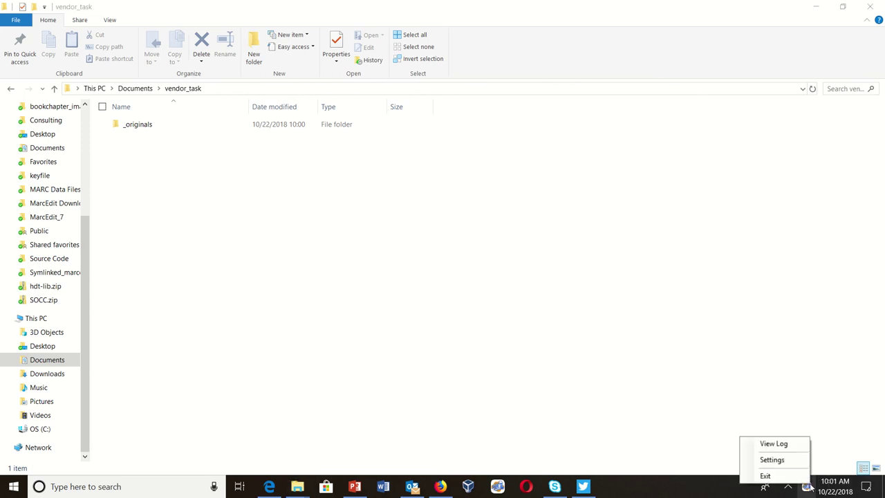
{"action": "left_click", "coordinate": [774, 443]}
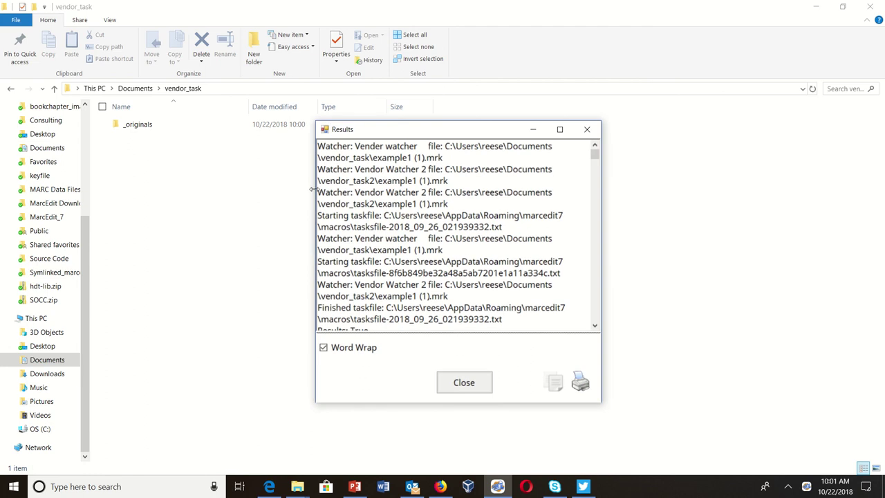
{"action": "left_click_drag", "start_coordinate": [313, 190], "coordinate": [130, 191]}
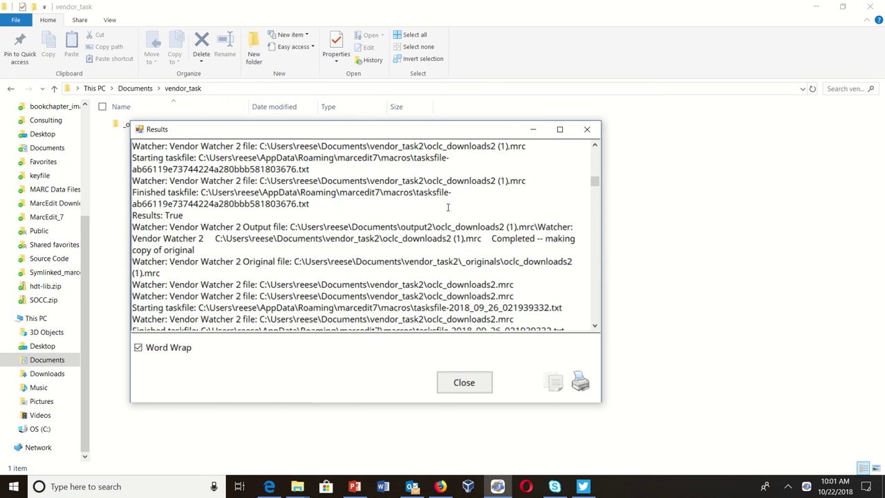
{"action": "left_click", "coordinate": [552, 389]}
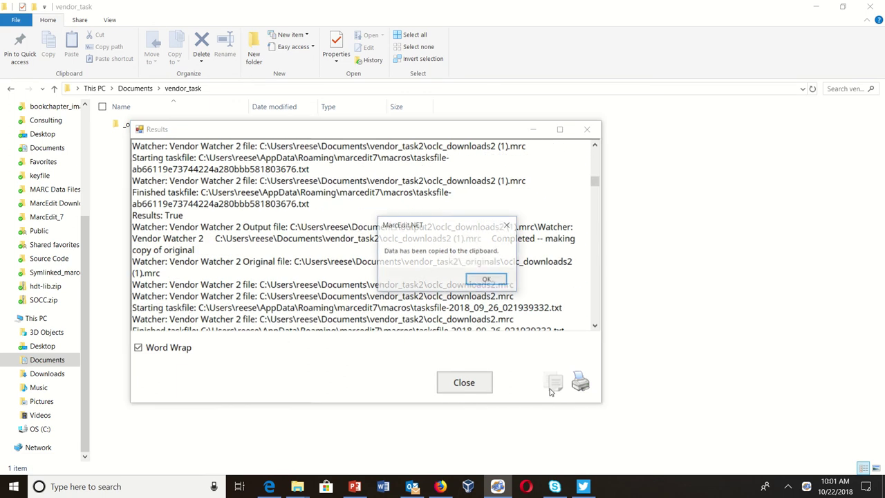
{"action": "left_click", "coordinate": [491, 279]}
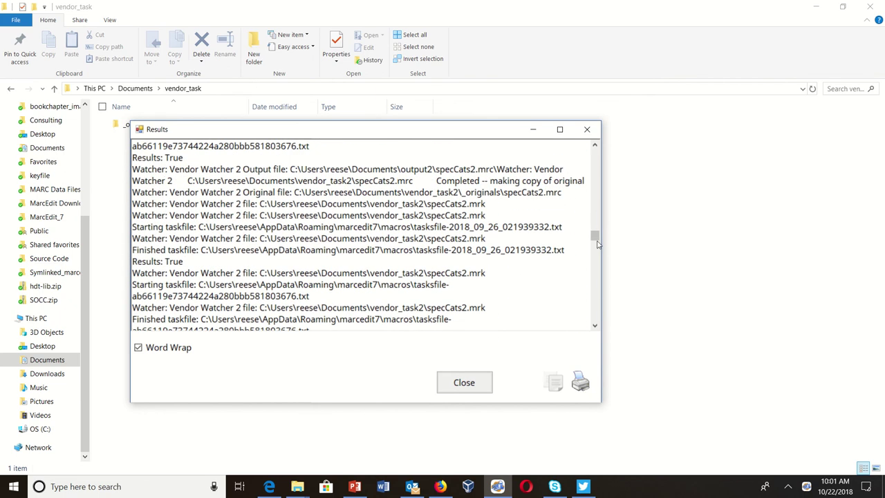
- Examine the log's final entries for utf_sql.mrk and utf_sql.mrc, including any errors, and close the Results window
{"action": "left_click_drag", "start_coordinate": [596, 238], "coordinate": [602, 322]}
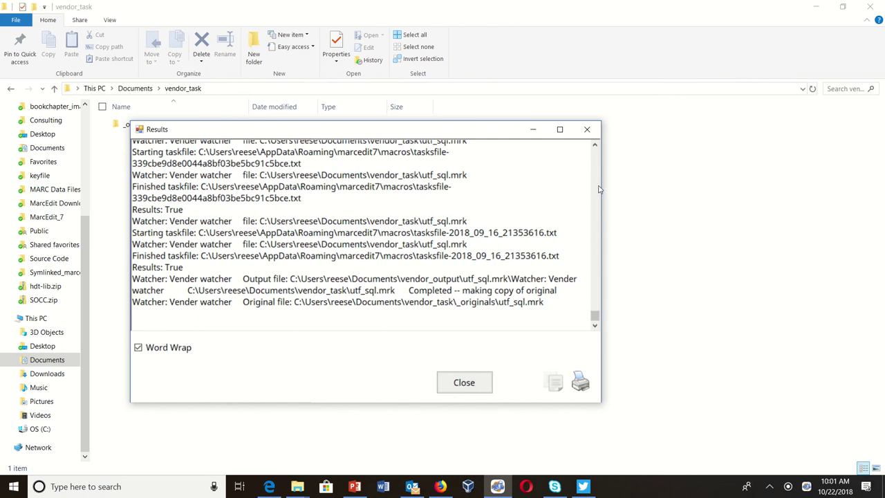
{"action": "left_click", "coordinate": [594, 146]}
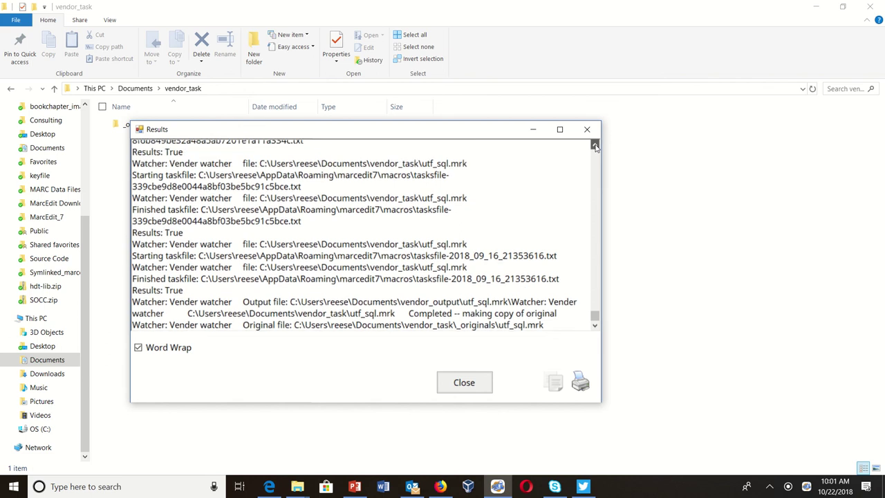
{"action": "left_click", "coordinate": [594, 146]}
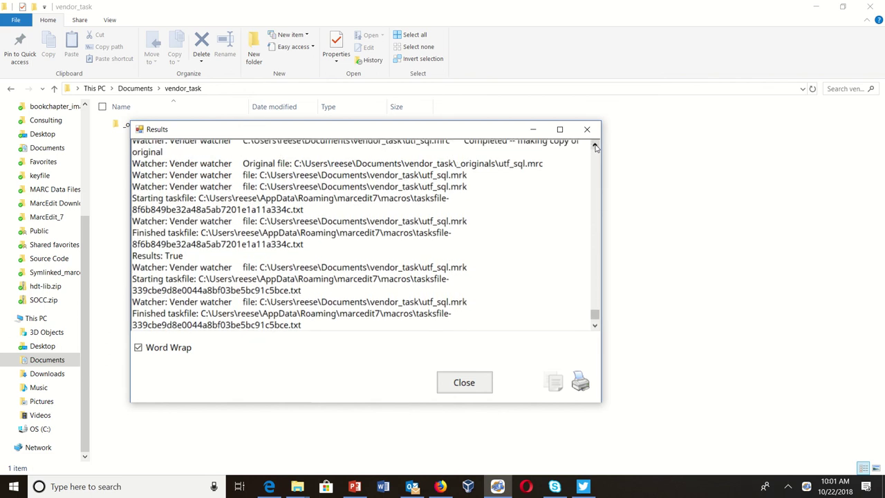
{"action": "left_click", "coordinate": [594, 146]}
{"action": "left_click", "coordinate": [595, 145]}
{"action": "left_click", "coordinate": [595, 146]}
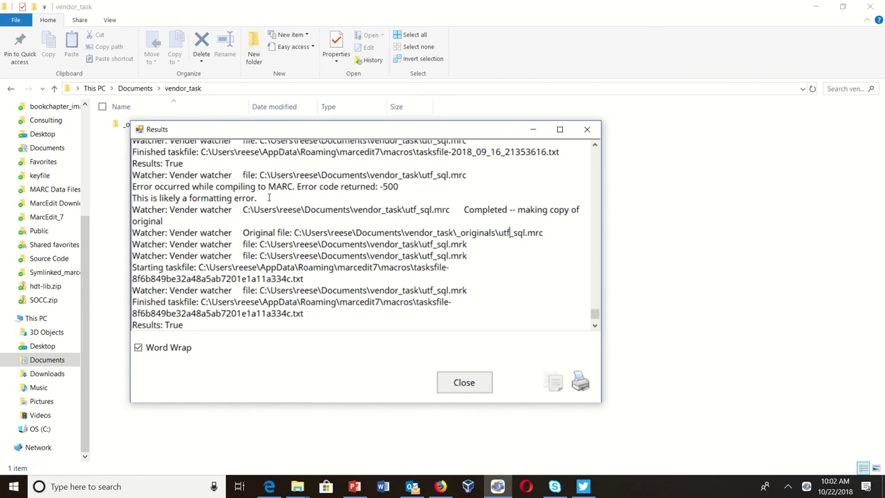
{"action": "left_click", "coordinate": [466, 380]}
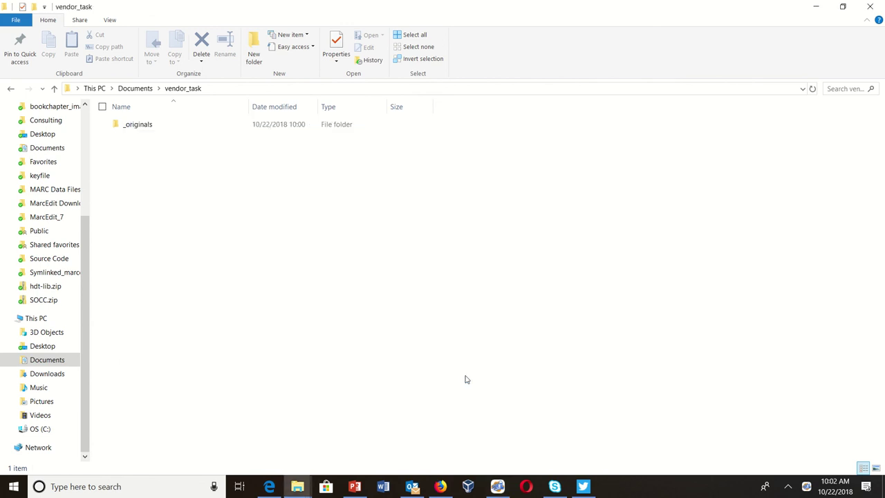
- Close the vendor_task folder window and view the background watcher's options without exiting the service
{"action": "left_click", "coordinate": [872, 5]}
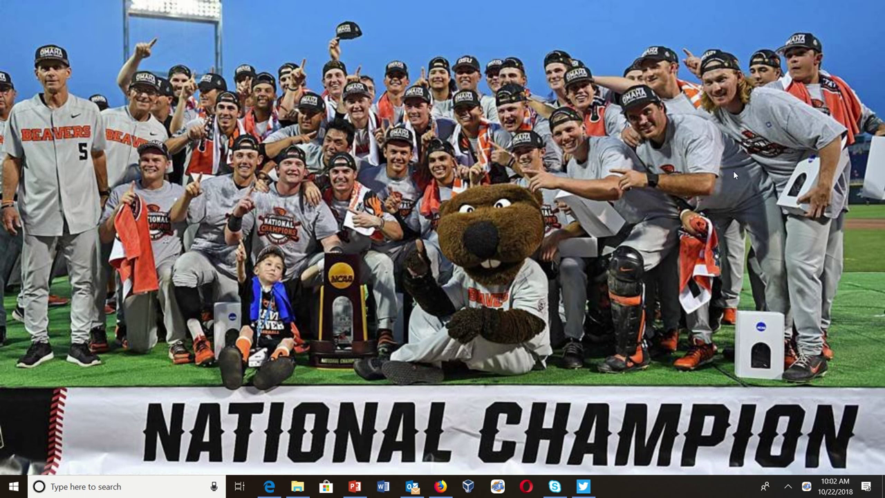
{"action": "right_click", "coordinate": [807, 487]}
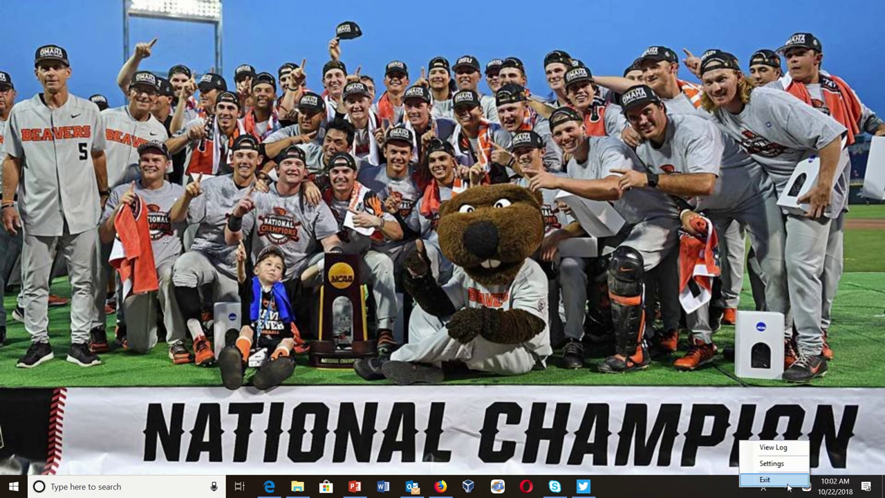
{"action": "left_click", "coordinate": [653, 369]}
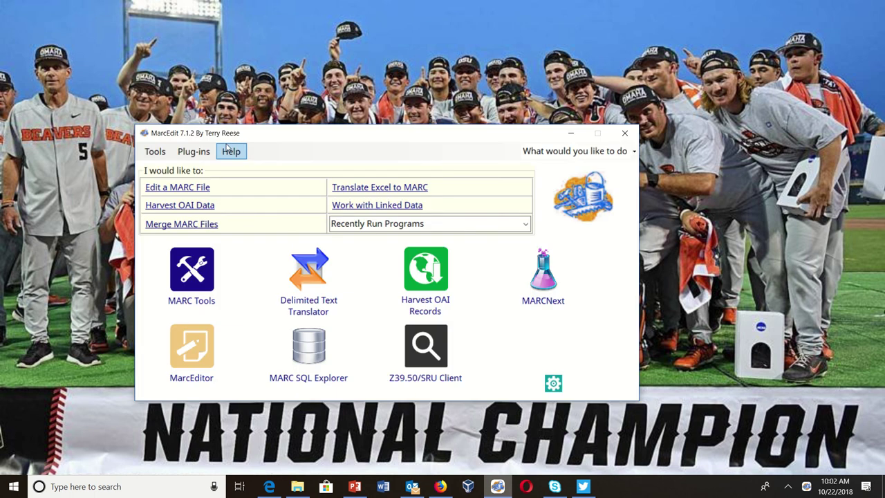
- End the running Watcher from within MarcEdit, confirm closing it, and close the MarcEdit main window
{"action": "left_click", "coordinate": [228, 150]}
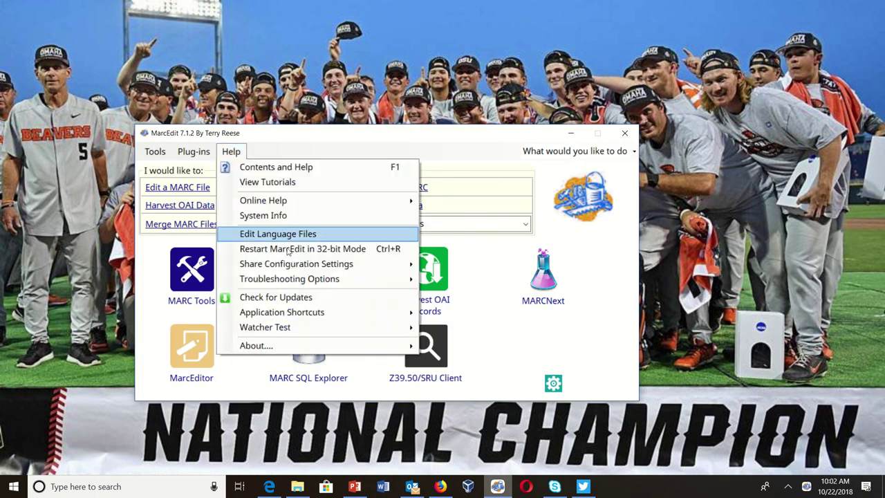
{"action": "mouse_move", "coordinate": [415, 329]}
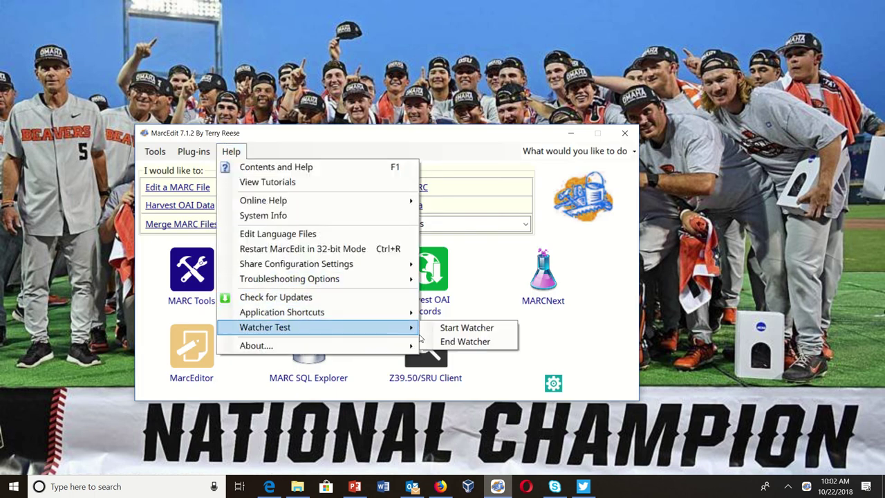
{"action": "left_click", "coordinate": [454, 342]}
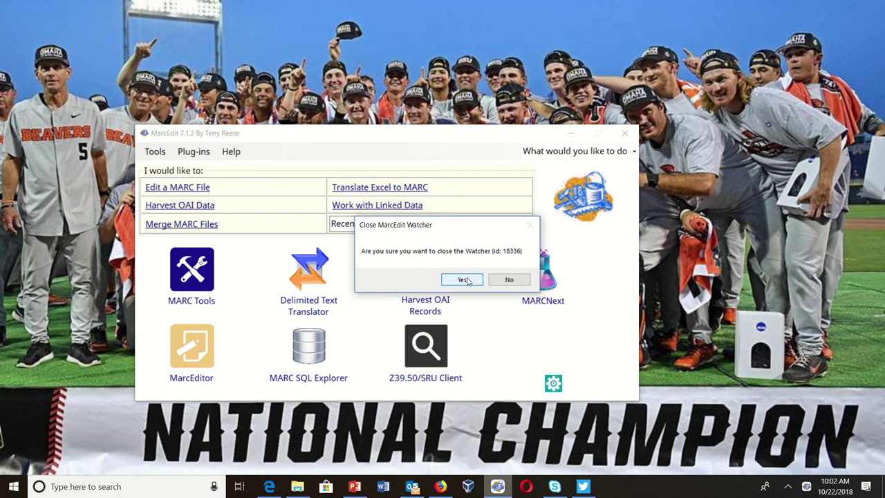
{"action": "left_click", "coordinate": [470, 278]}
{"action": "left_click", "coordinate": [470, 280]}
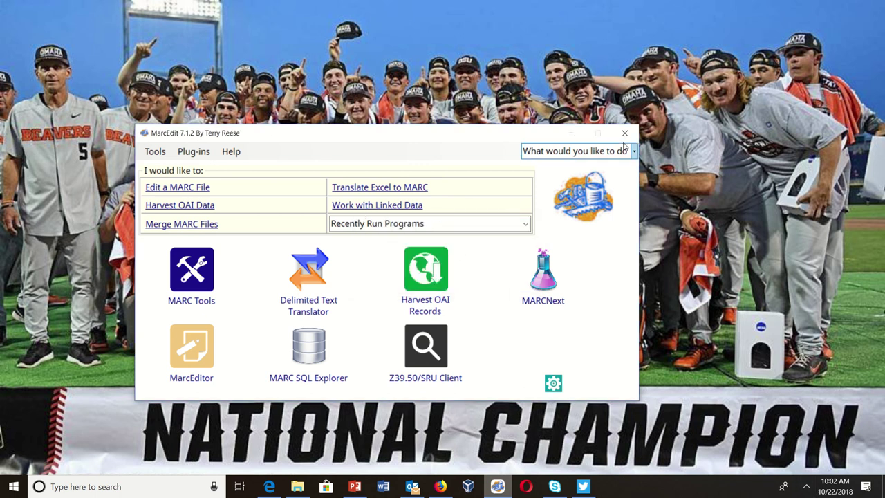
{"action": "left_click", "coordinate": [624, 132]}
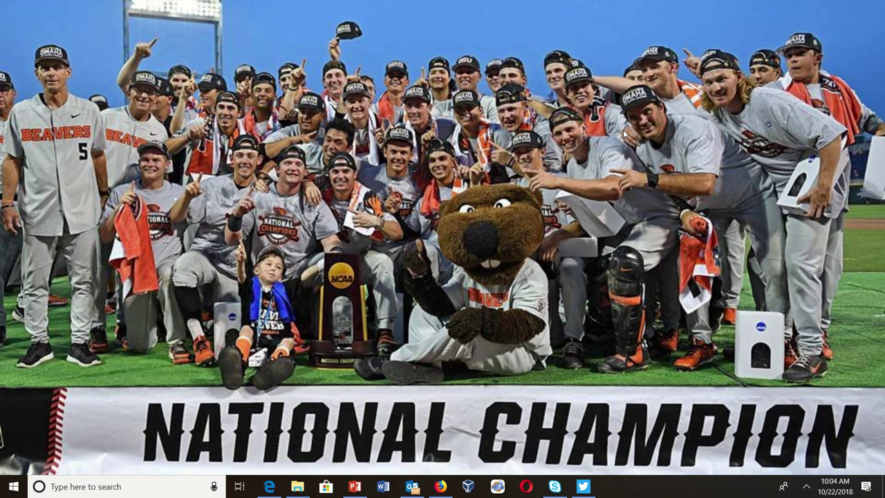
{"action": "mouse_move", "coordinate": [588, 3]}
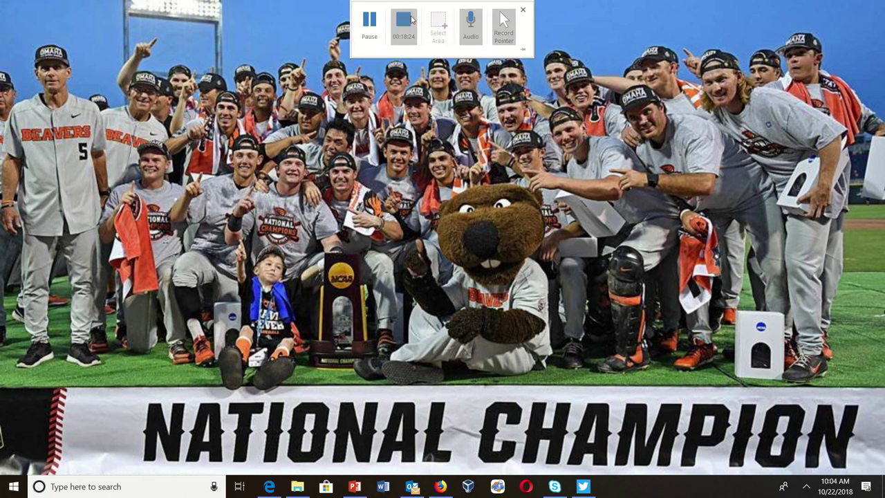